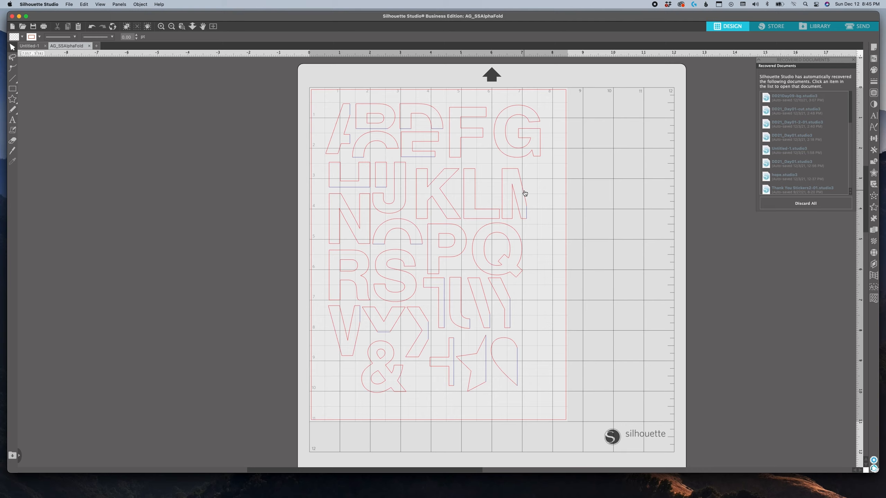
Step: Move the grouped alphabet off the left side of the page and ungroup it into separate letters
left_click(524, 193)
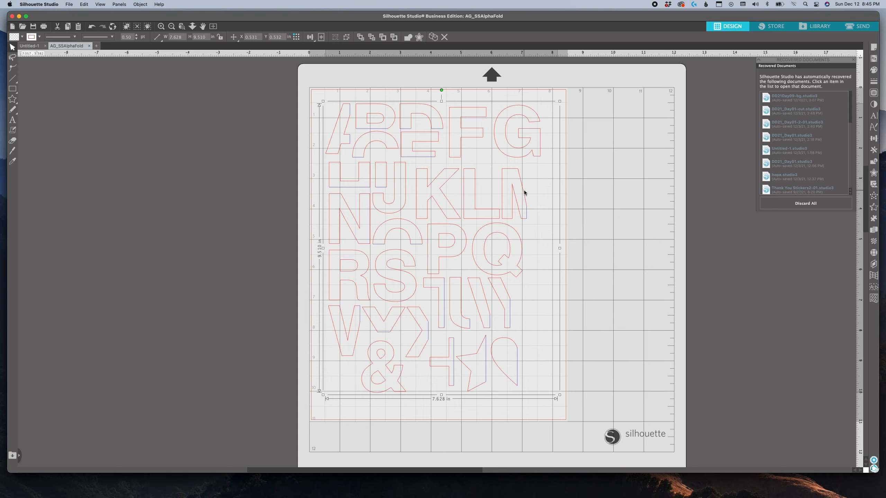
left_click_drag(524, 192, 282, 188)
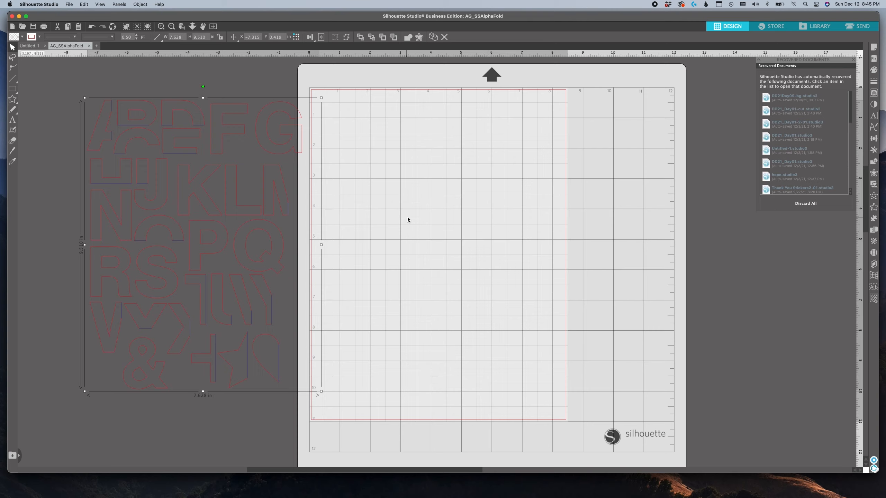
right_click(300, 155)
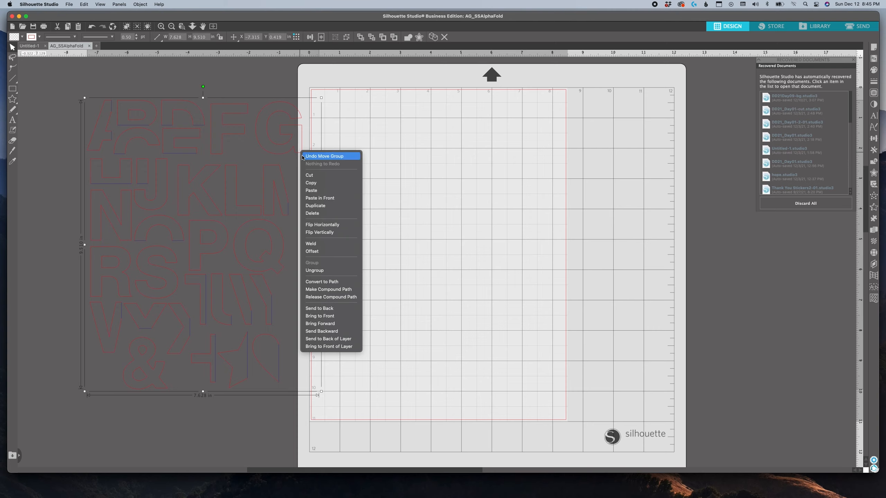
left_click(321, 270)
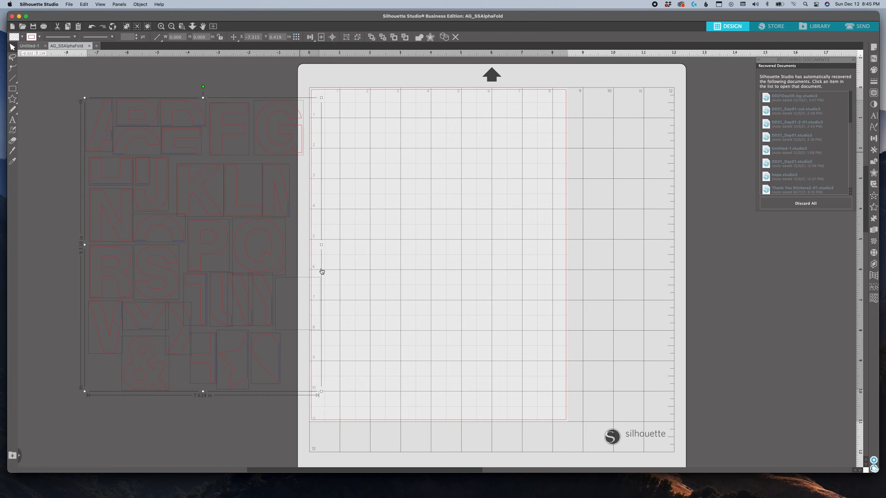
left_click(73, 159)
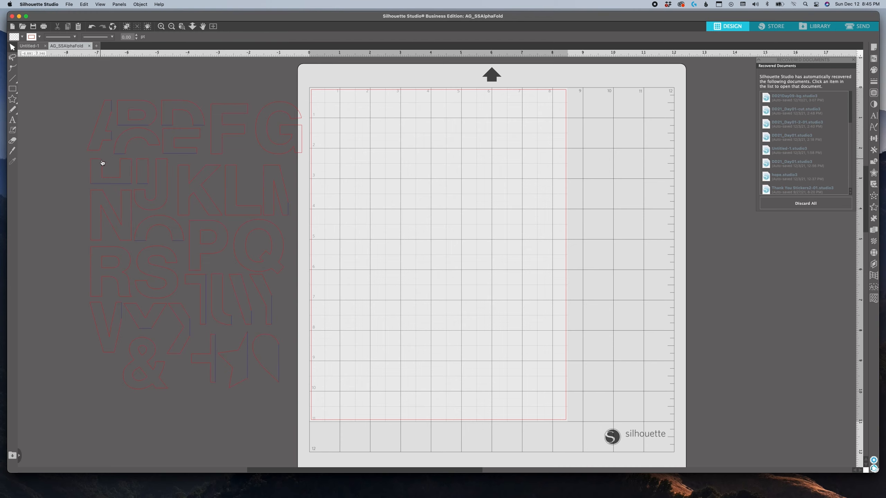
Step: Duplicate the folded half H from the alphabet and place the copy in the upper middle of the page
scroll(120, 170, "right", 1)
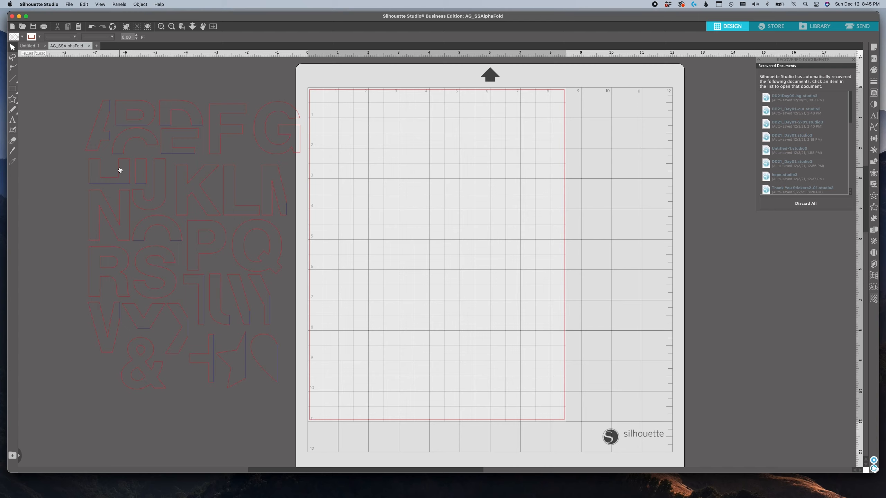
left_click(120, 170)
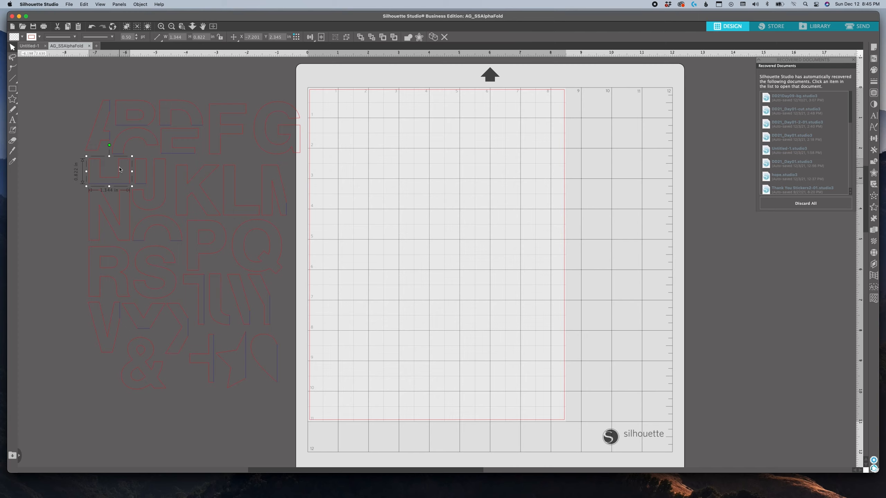
key("super+d")
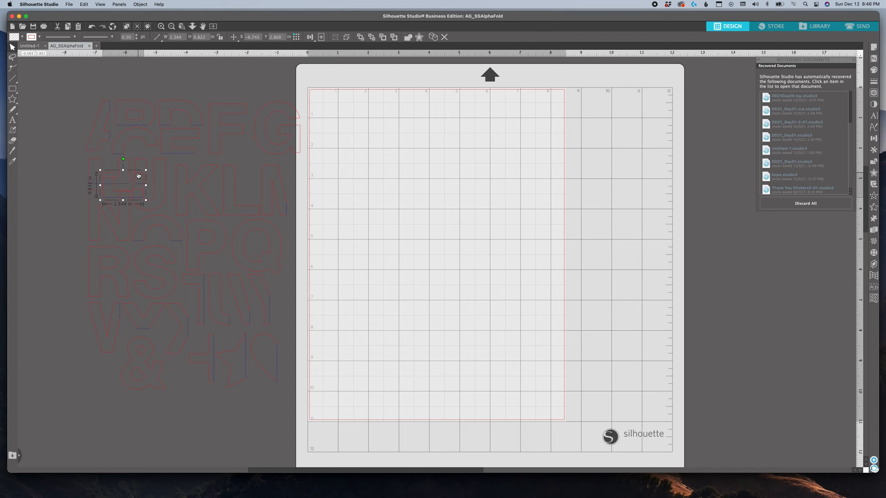
left_click_drag(135, 175, 428, 173)
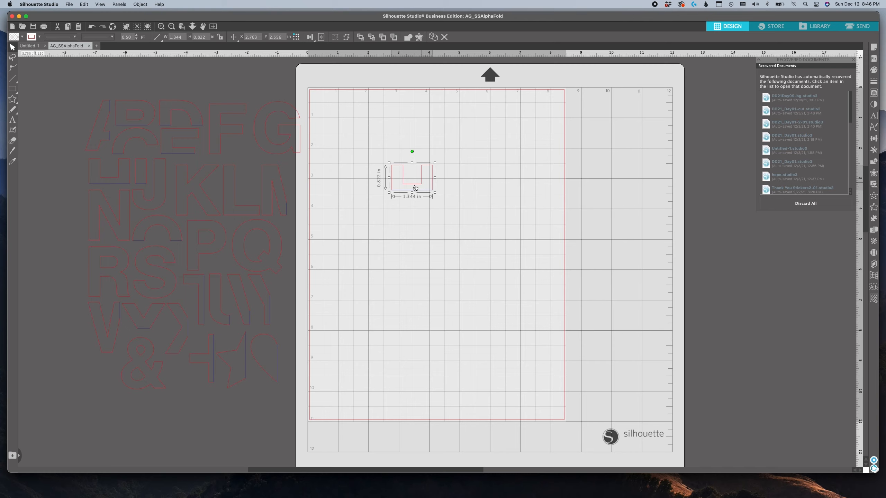
Step: Place a copy of the folded half heart on the page, just right of the half H
left_click(271, 339)
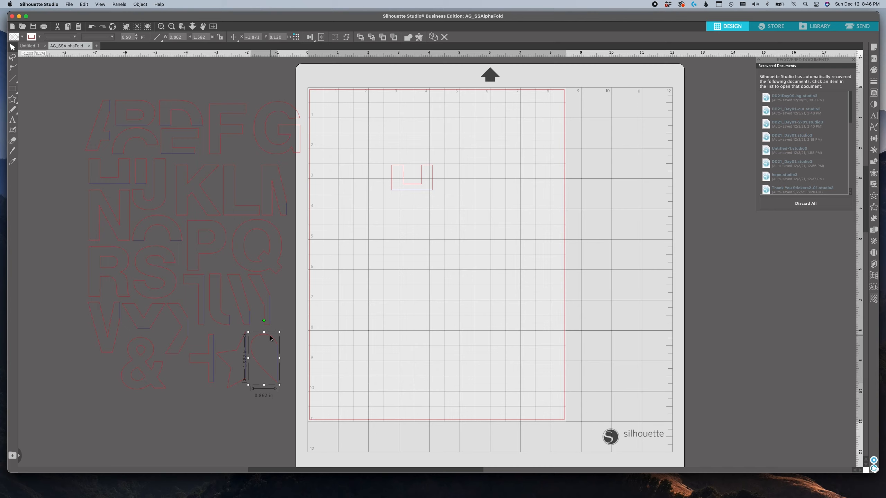
left_click_drag(272, 339, 458, 167)
left_click(350, 250)
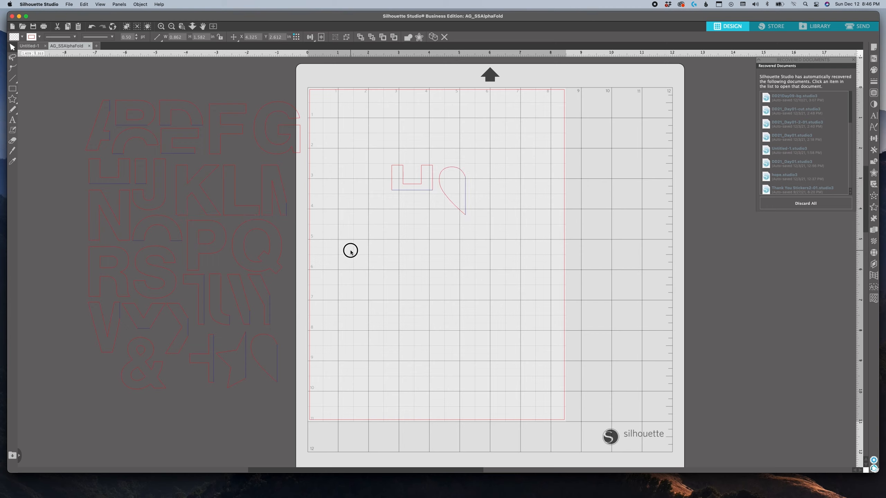
Step: Place copies of the P and the folded half E side by side below the half H and half heart
left_click(214, 256)
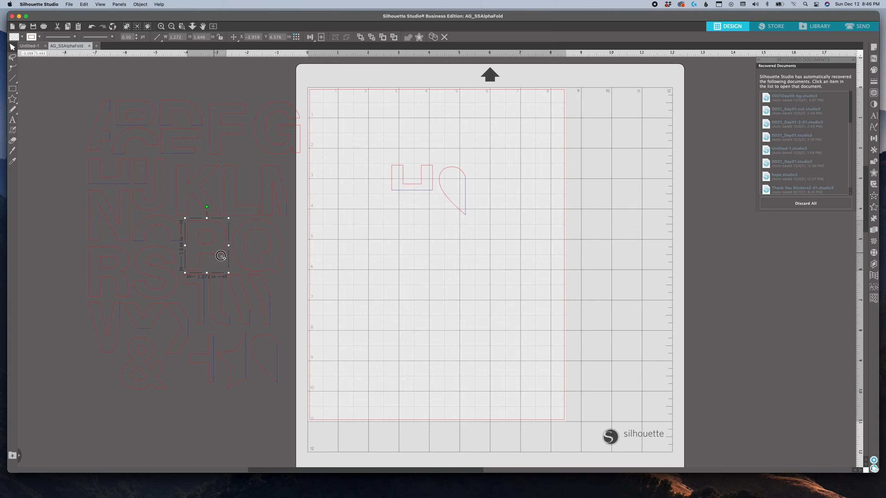
left_click_drag(217, 256, 431, 245)
left_click(168, 154)
left_click_drag(188, 158, 458, 251)
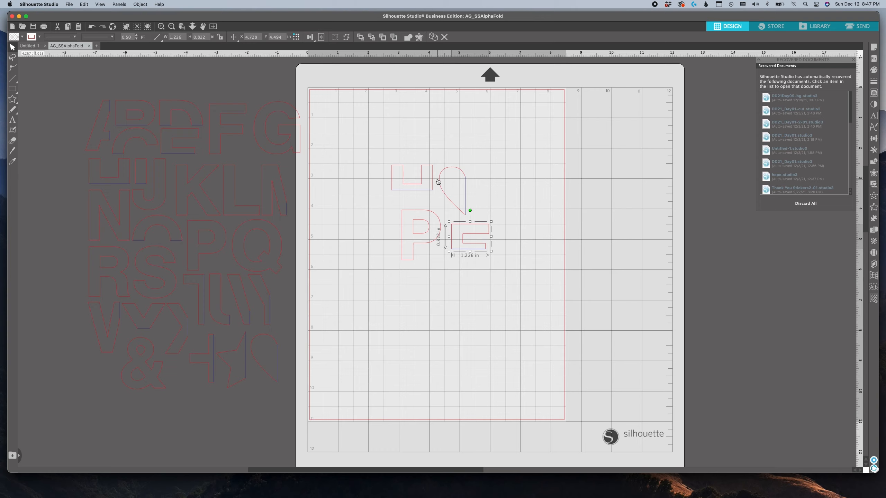
Step: Nudge the half heart slightly away from the half H and align the tops of both shapes
left_click_drag(439, 181, 441, 180)
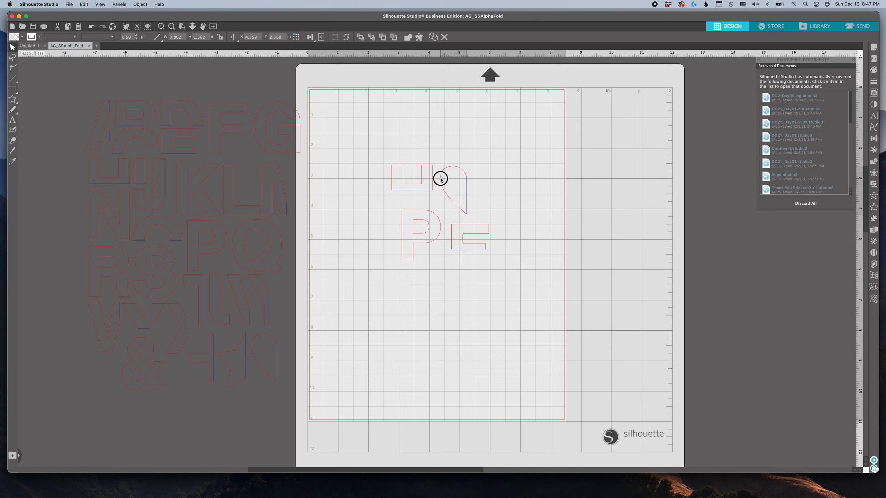
left_click(486, 190)
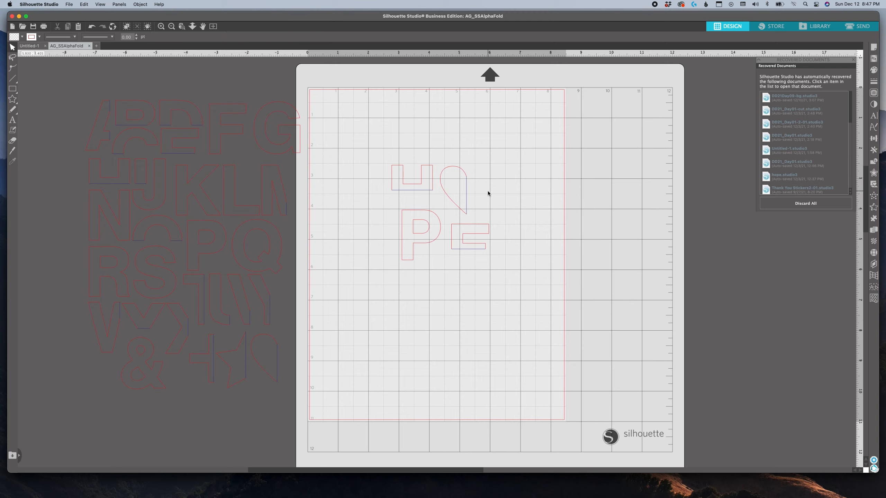
left_click(454, 188)
left_click(411, 186, "shift")
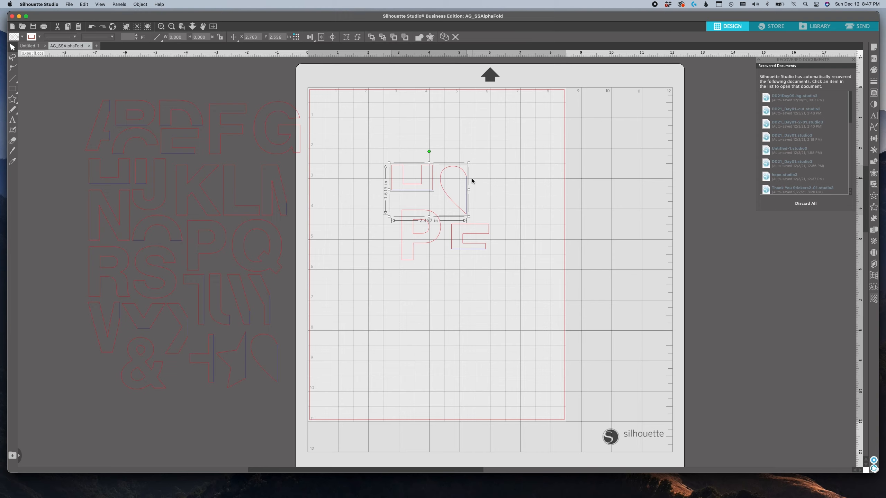
left_click(311, 38)
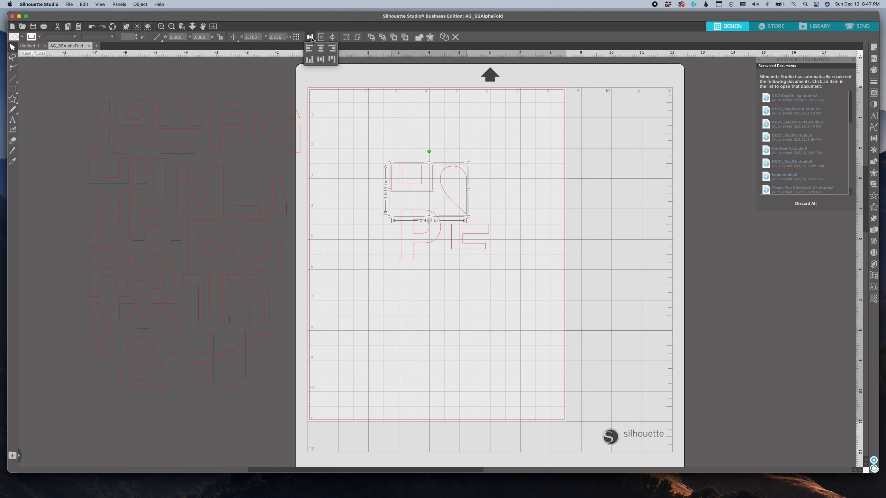
left_click(331, 59)
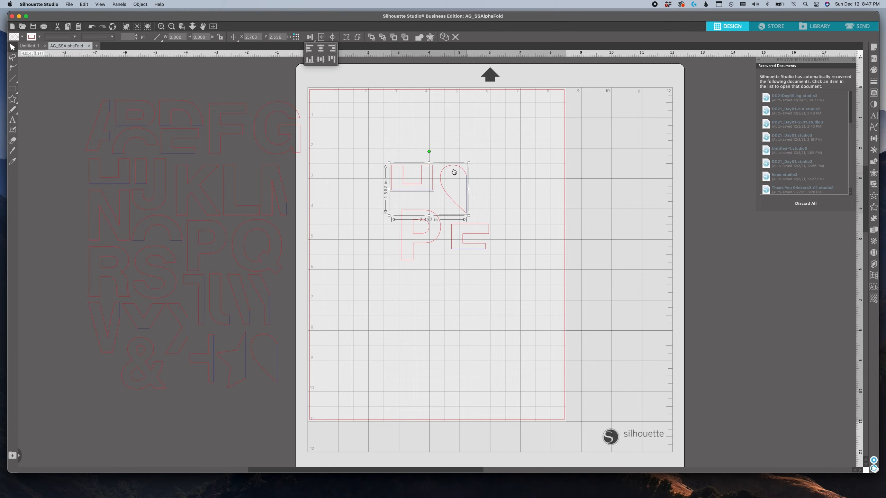
left_click(505, 175)
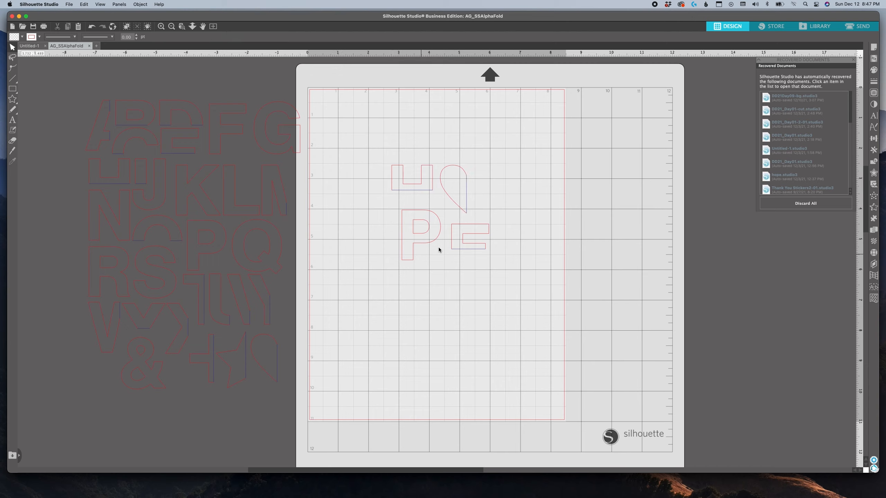
Step: Align the tops of the P and the half E on the page
left_click_drag(498, 273, 406, 245)
mouse_move(310, 38)
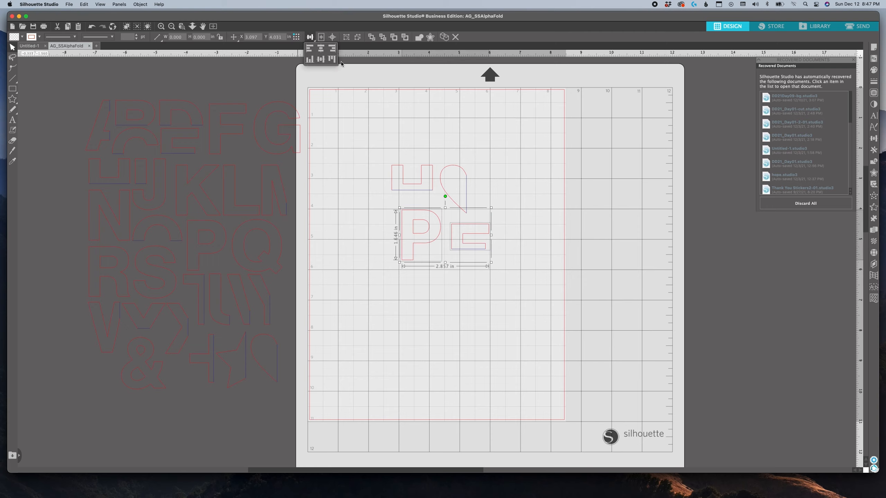
left_click(374, 149)
left_click_drag(499, 268, 415, 241)
left_click(311, 38)
left_click(331, 59)
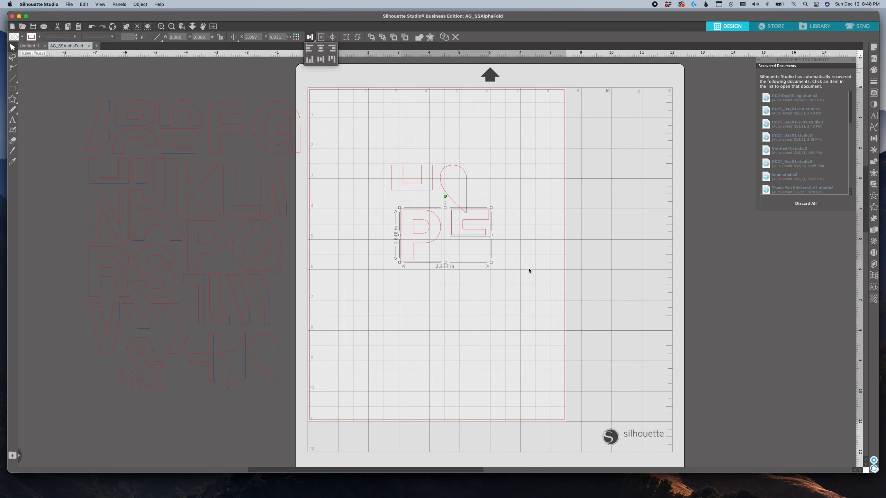
Step: Move the P and half E together down the page to leave more room below the top row
left_click(461, 236)
left_click_drag(461, 236, 458, 247)
left_click(534, 218)
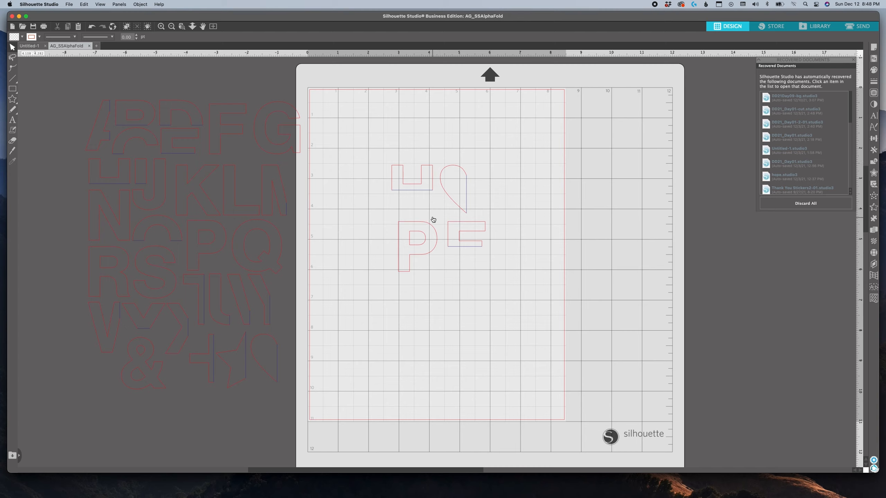
Step: Copy the half H and place the pasted copy directly beneath the original so their edges meet
left_click(426, 192)
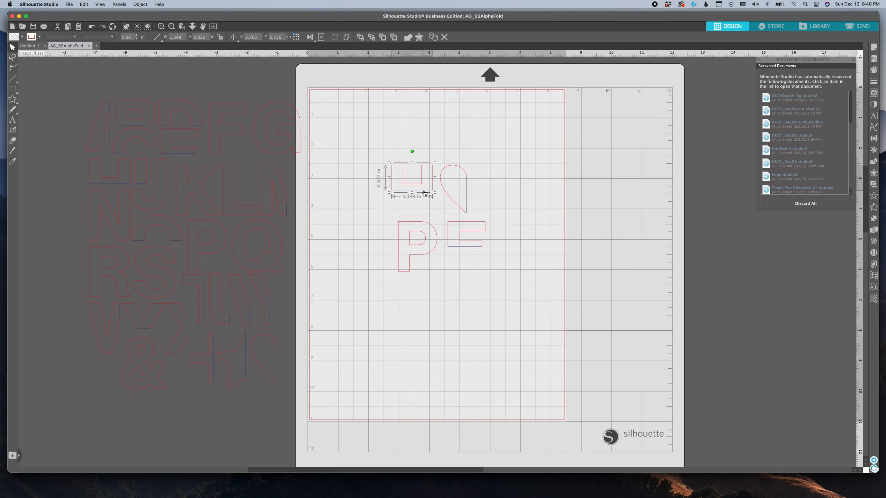
key("super+c")
key("super+v")
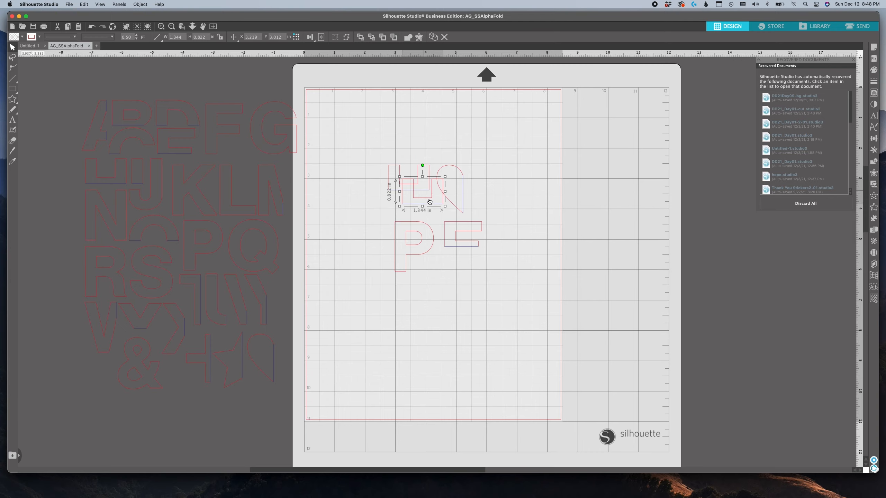
mouse_move(429, 201)
left_mouse_down()
mouse_move(411, 203)
mouse_move(415, 211)
left_mouse_up()
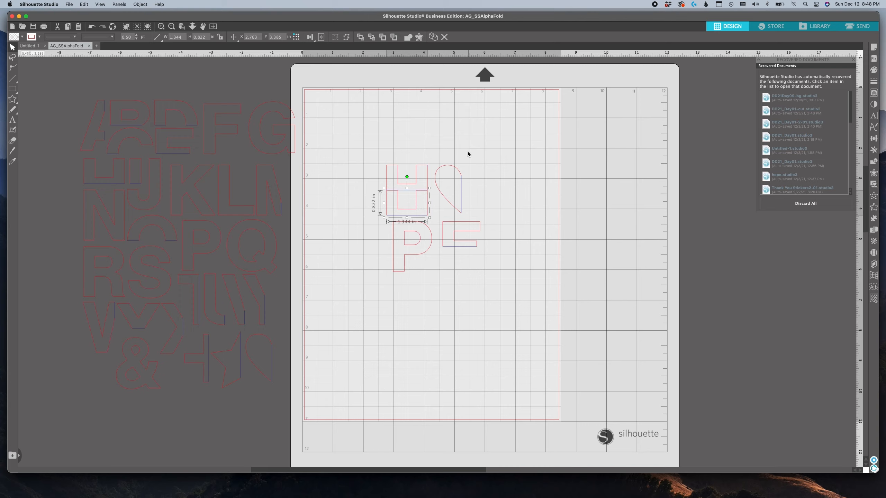
left_click(406, 194)
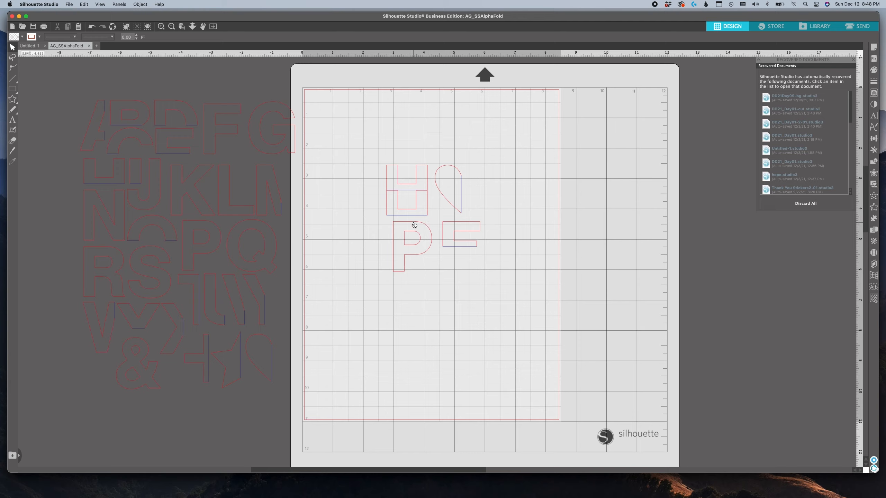
Step: Move the P and half E together slightly further down, clear of the second half H
left_click(412, 250)
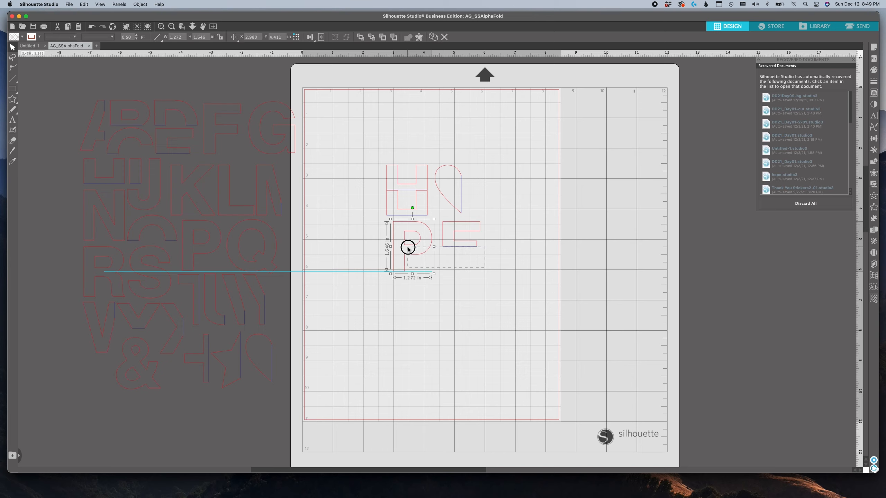
left_click_drag(535, 289, 423, 258)
left_click(486, 178)
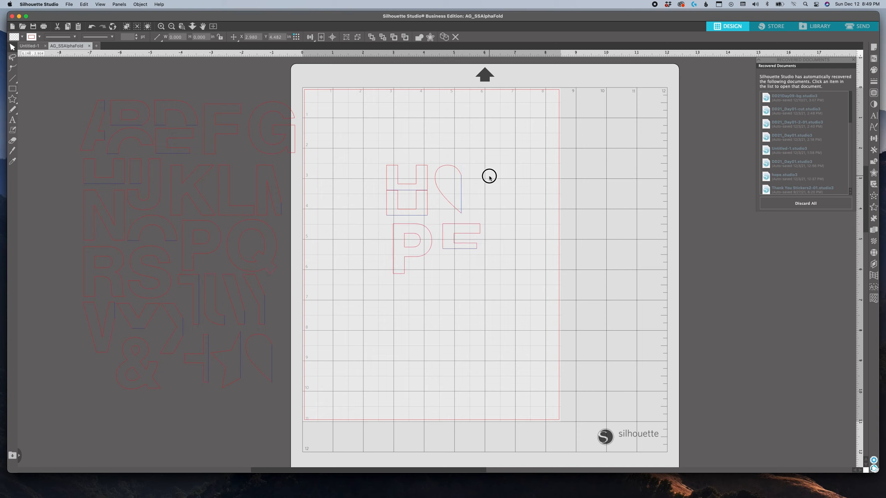
left_click(441, 193)
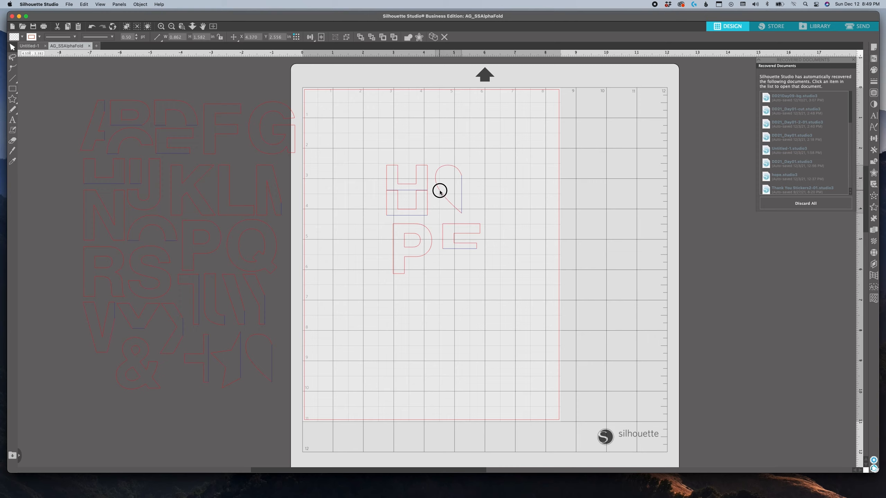
left_click(509, 214)
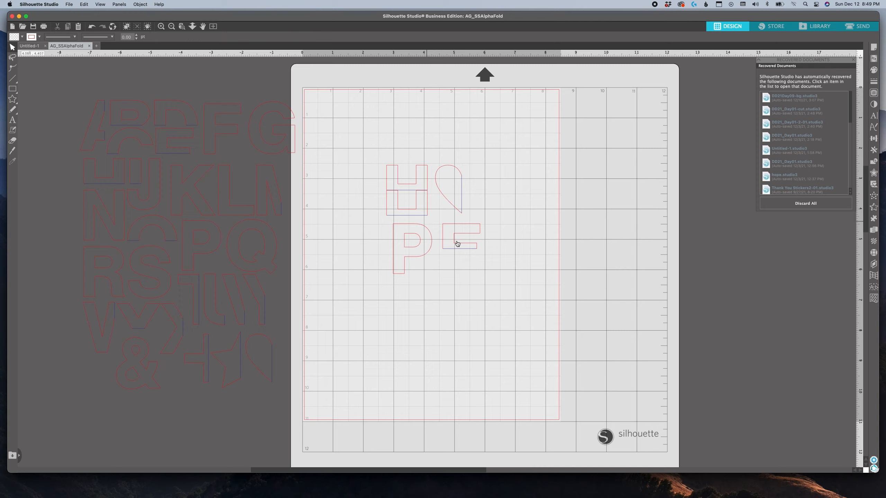
Step: Shift the P and half E together slightly left so the P lines up under the H
left_click(419, 251)
left_click_drag(500, 286, 423, 249)
left_click(502, 277)
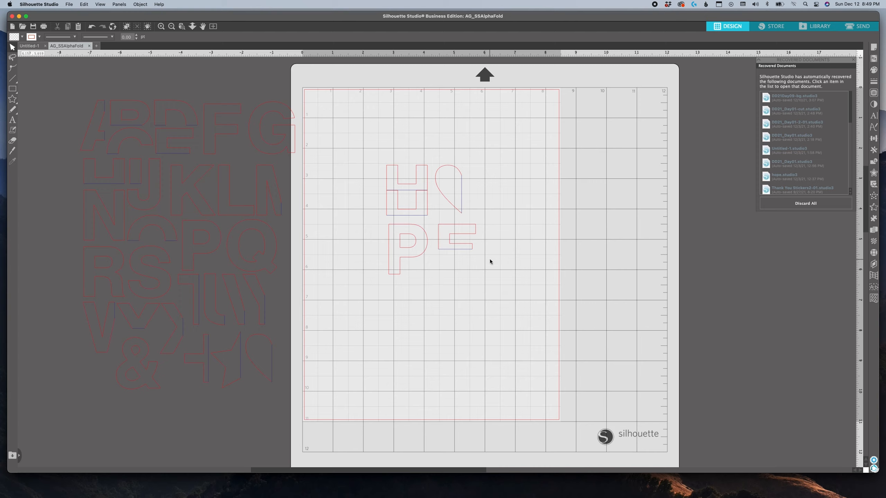
Step: Duplicate the half heart on the page and flip the copy horizontally
left_click(460, 173)
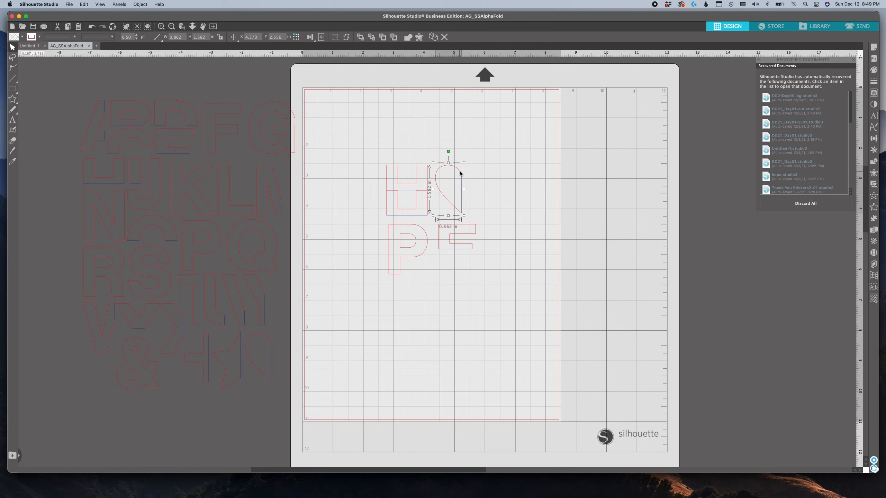
key("super+d")
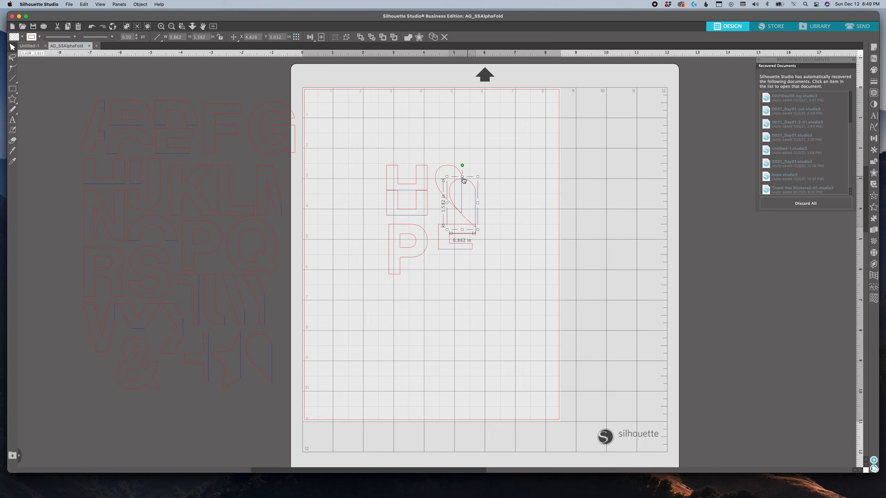
right_click(467, 182)
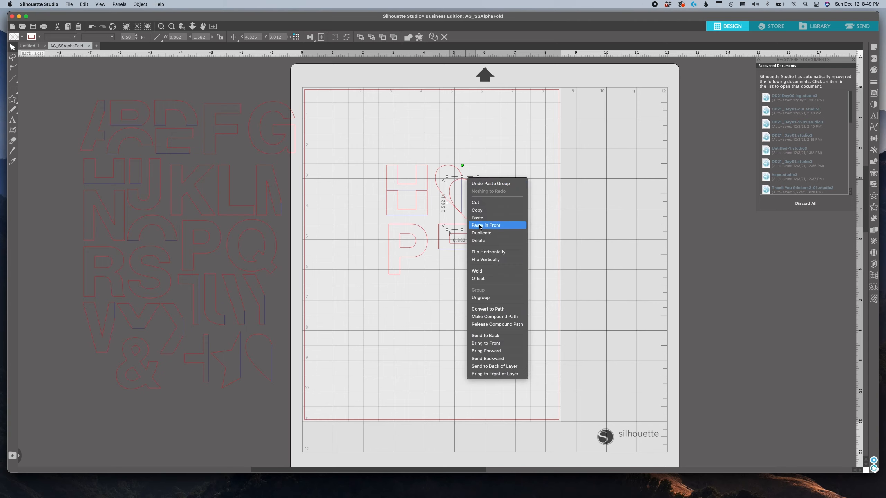
left_click(508, 250)
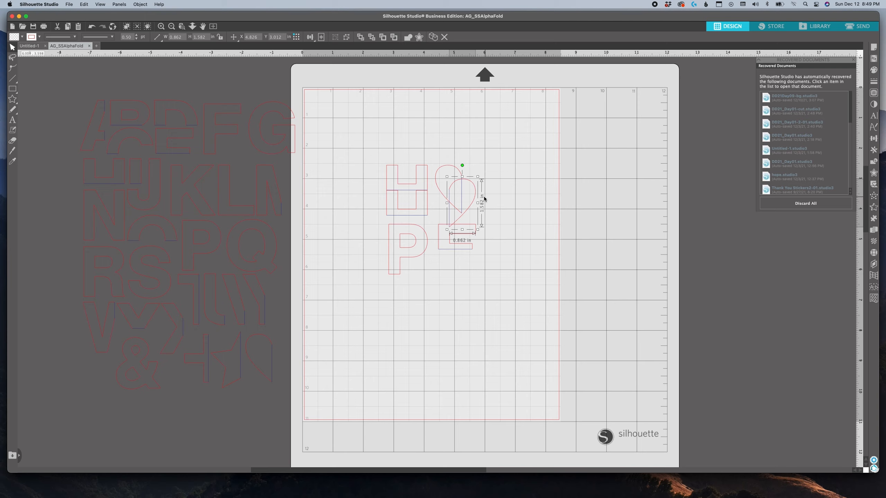
Step: Move the flipped half heart against the straight edge of the original half to form a full heart
left_click_drag(474, 204, 487, 191)
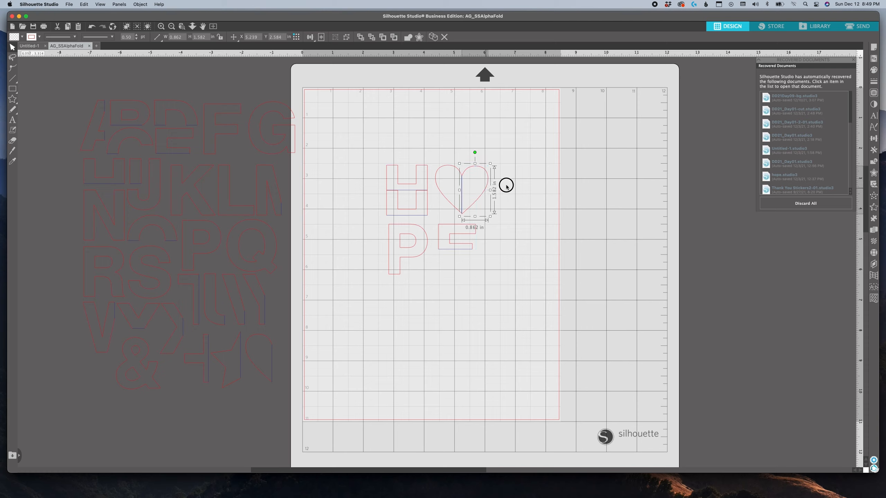
left_click(507, 188)
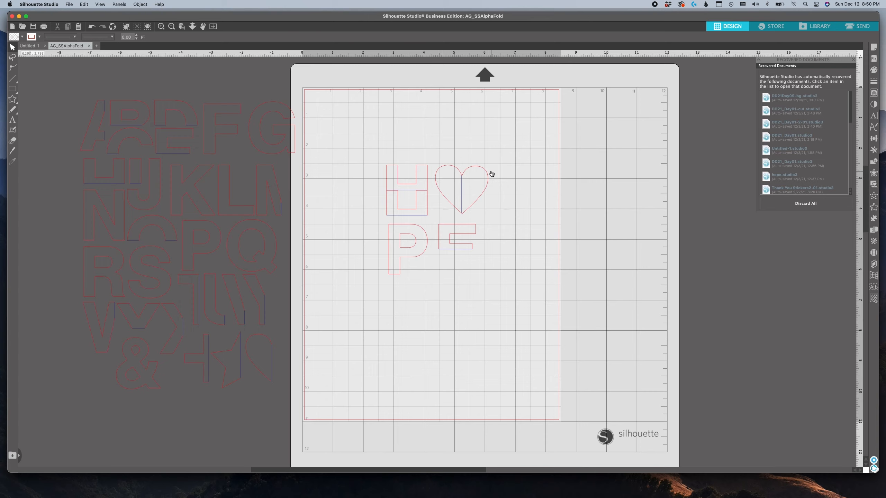
Step: Move the half E slightly closer to the P and group the two letters
left_click(439, 240)
left_click_drag(438, 239, 436, 239)
left_click_drag(493, 280, 380, 237)
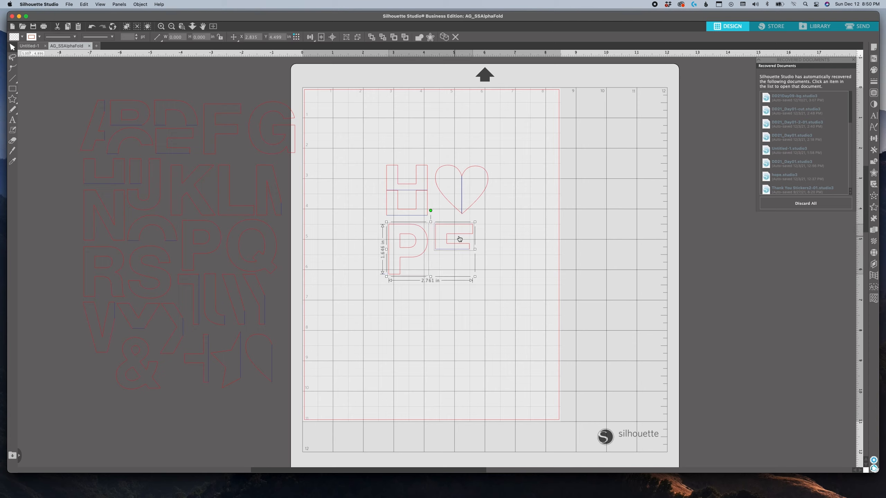
key("super+g")
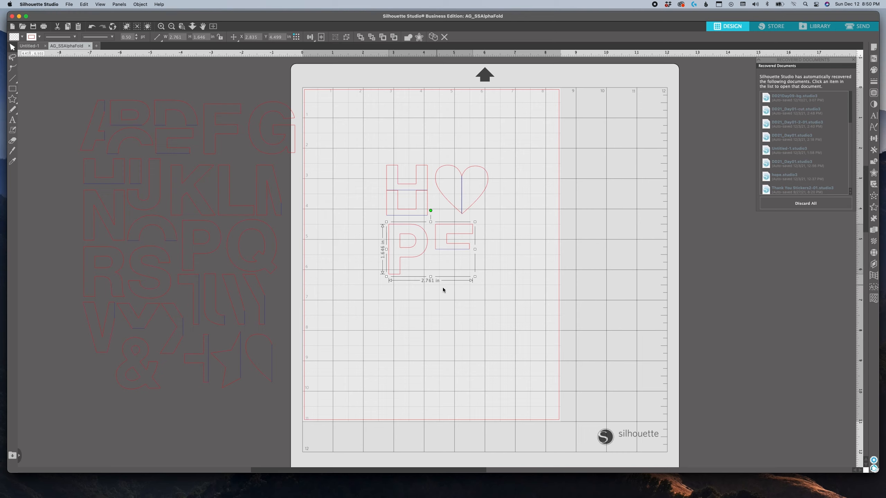
Step: Shift the P and E group slightly down and right, and group both H halves with the heart
left_click_drag(445, 252, 453, 256)
left_click_drag(512, 210, 377, 171)
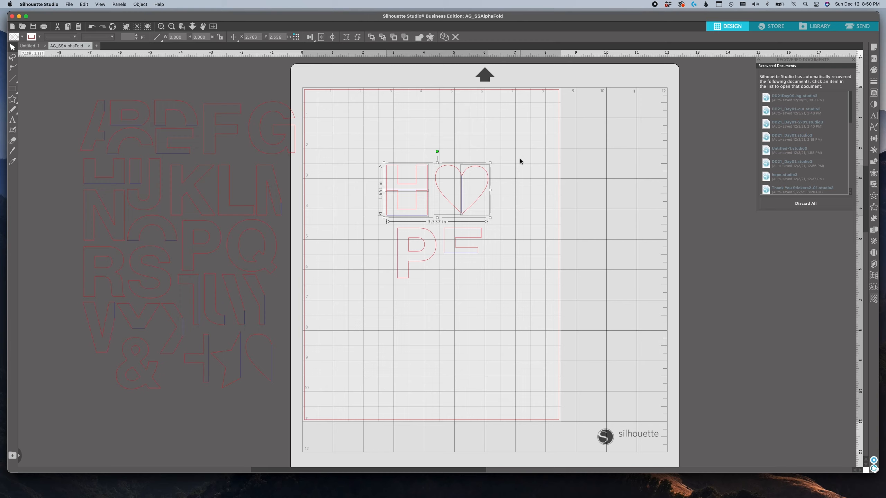
key("super+g")
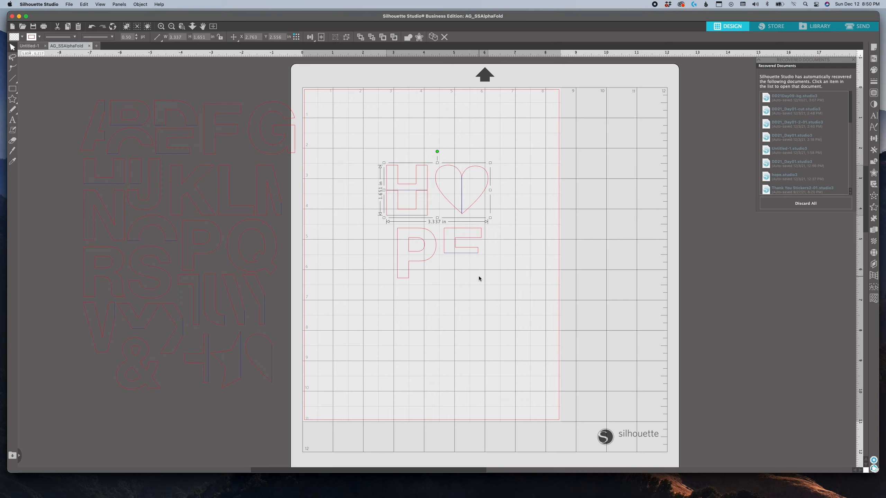
Step: Align the H-and-heart group and the P-and-E group on their shared horizontal center
left_click_drag(481, 295, 397, 185)
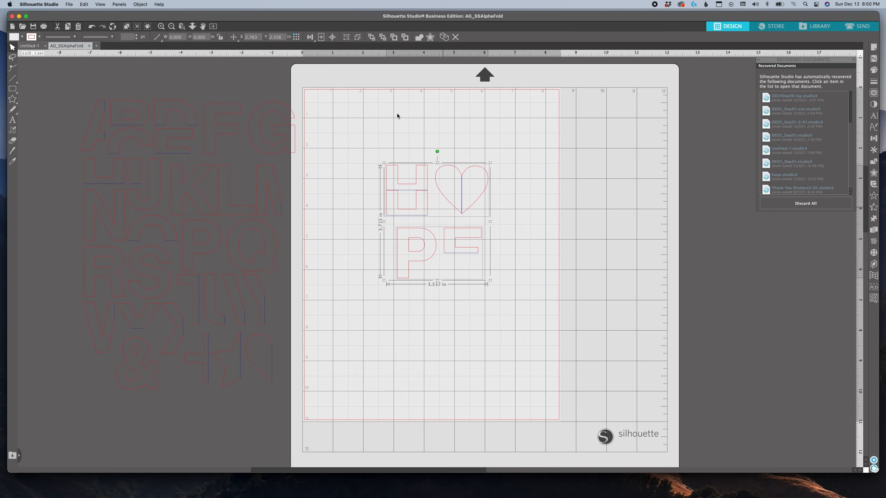
left_click(310, 37)
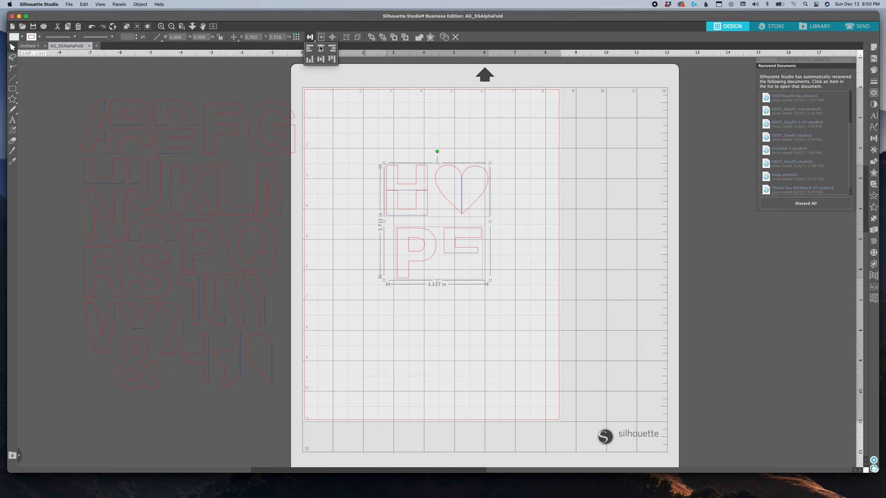
left_click(320, 48)
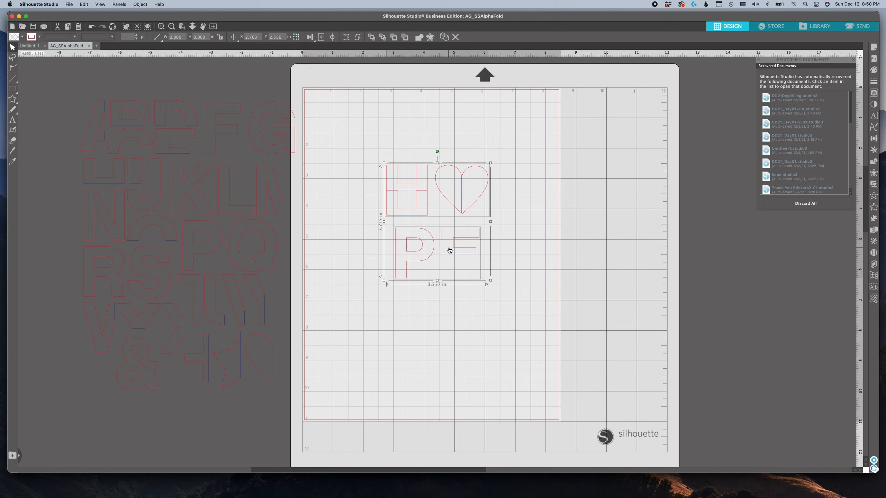
left_click(499, 247)
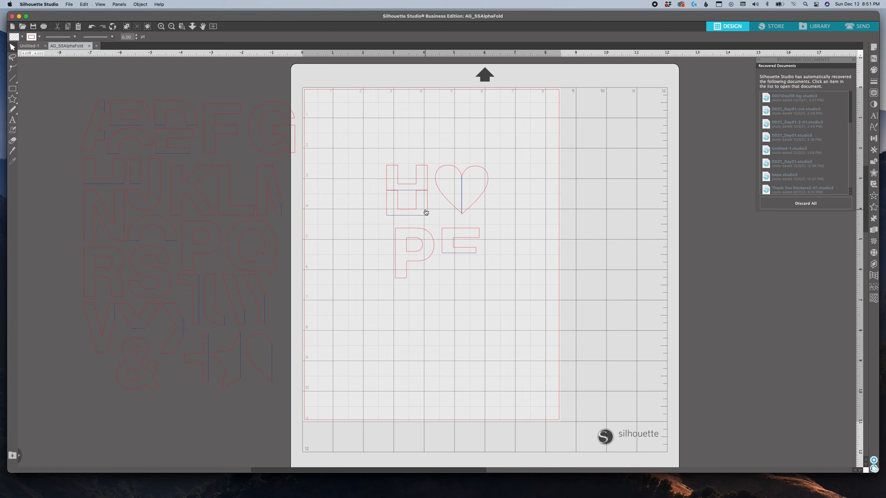
Step: Move the P and E group slightly up, closer to the H and heart
left_click(460, 229)
left_click_drag(459, 228, 461, 225)
left_click(497, 217)
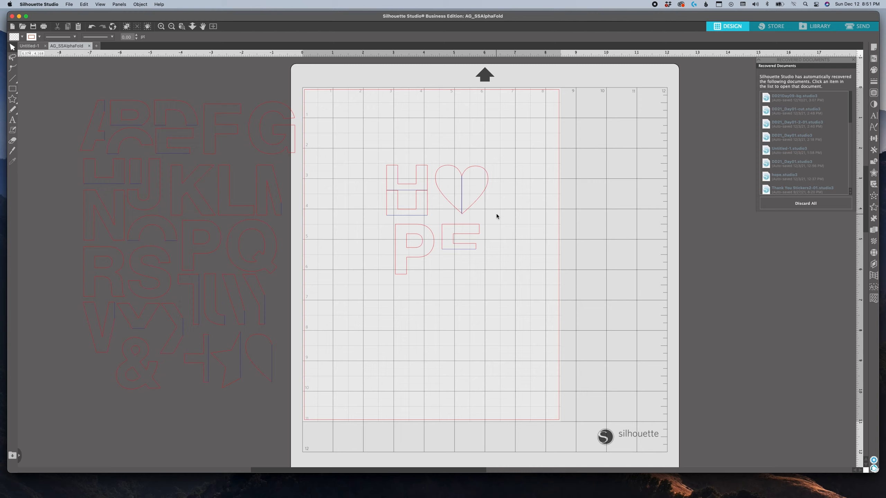
Step: Ungroup the row made of the H halves and the heart
left_click(444, 199)
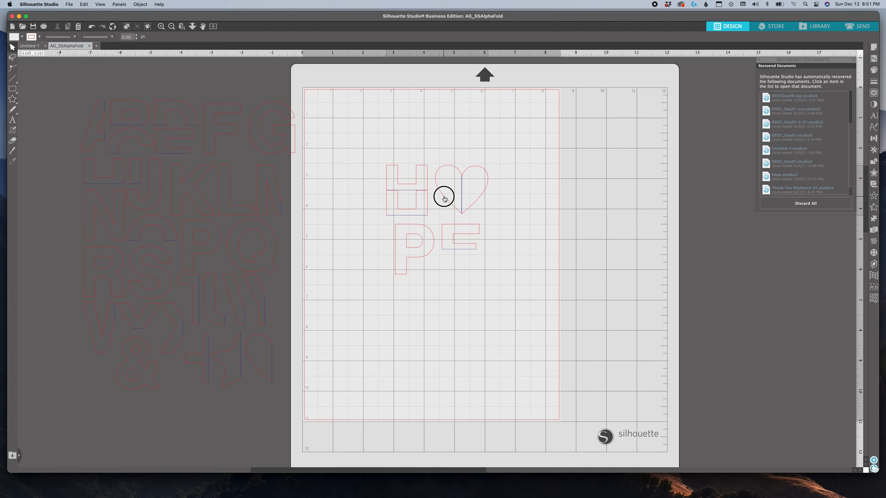
right_click(476, 196)
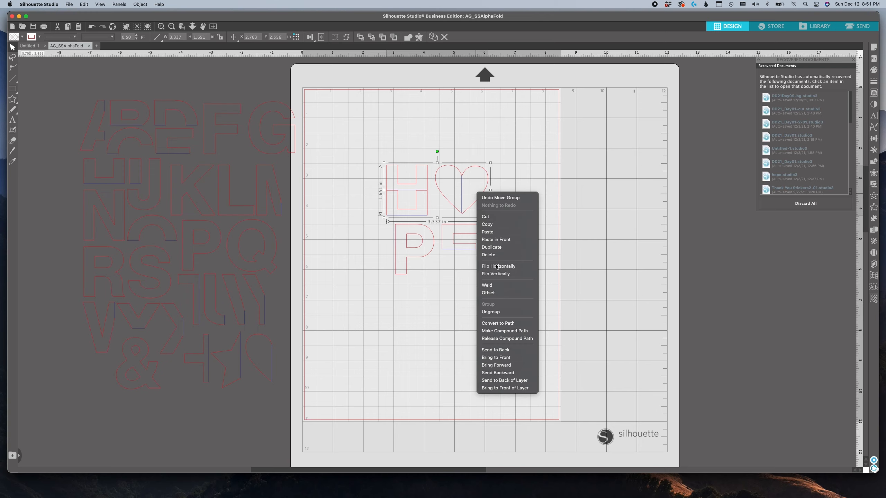
left_click(509, 311)
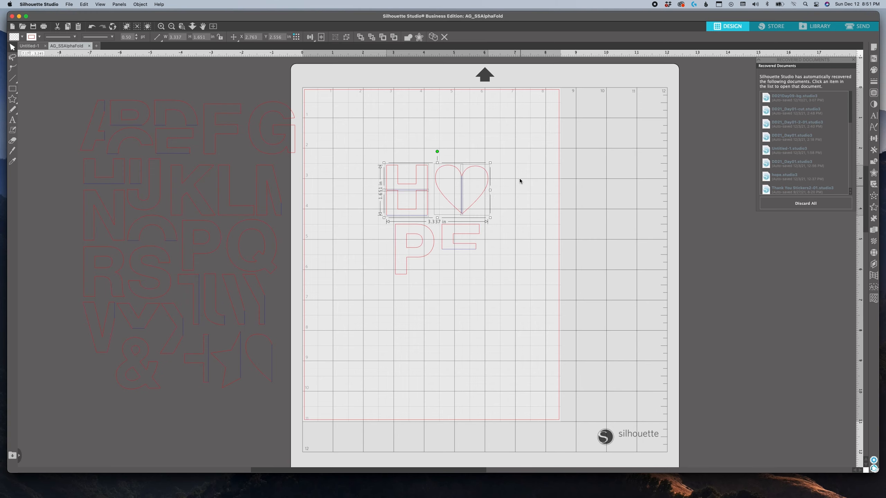
Step: Try deleting the flipped half heart and the lower half H, and undo both deletions
left_click(479, 181)
left_click(479, 181)
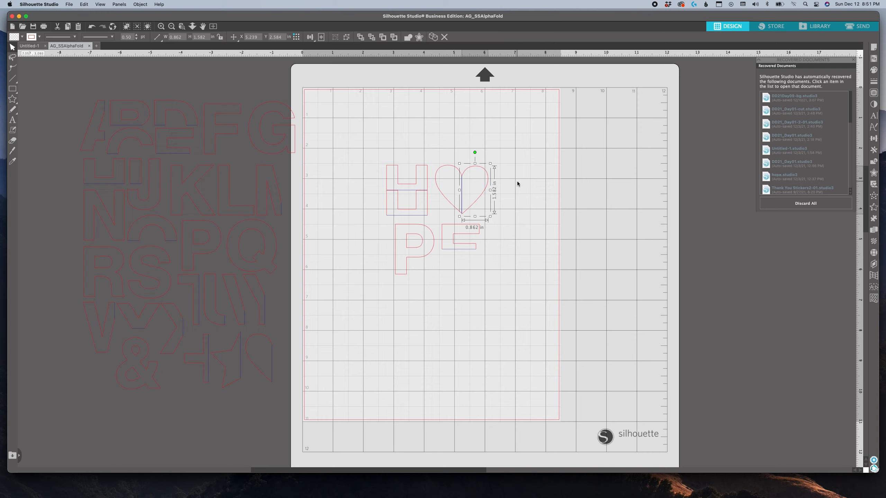
key("Delete")
left_click(394, 209)
key("Delete")
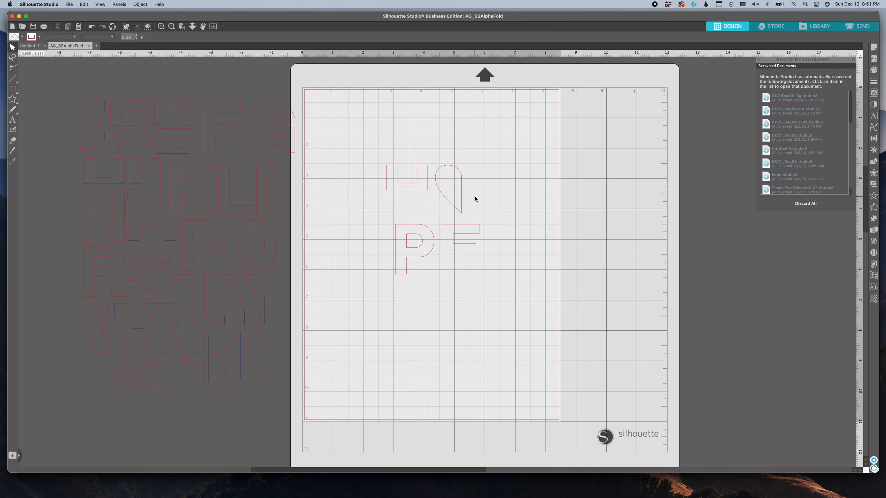
key("super+z")
key("super+z")
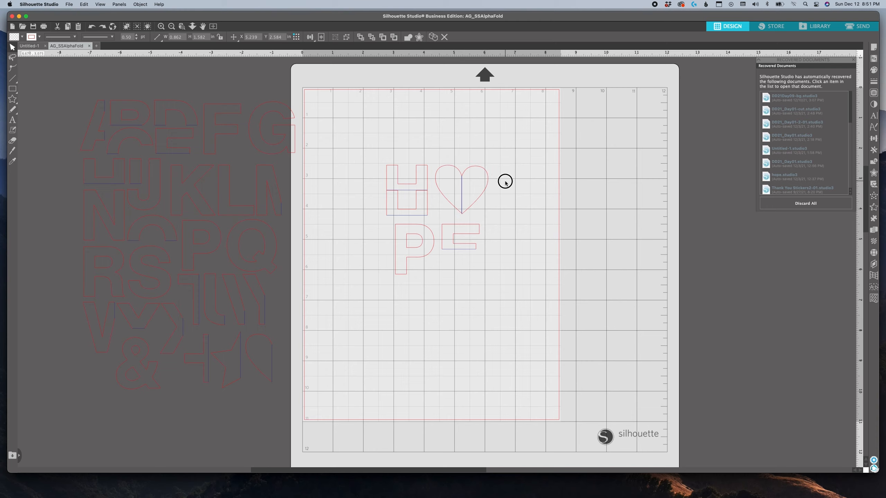
Step: Try removing the original half of the heart instead of the flipped one, and undo the removal
left_click(486, 180)
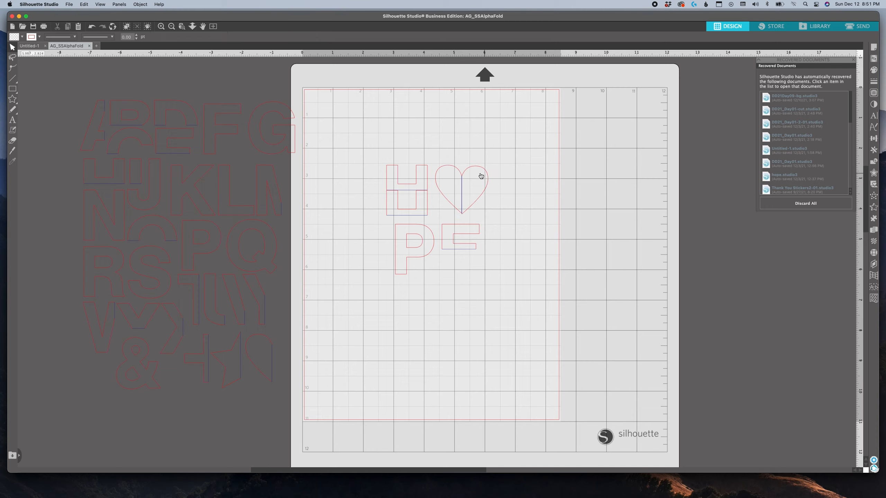
left_click(445, 169)
scroll(453, 171, "right", 3)
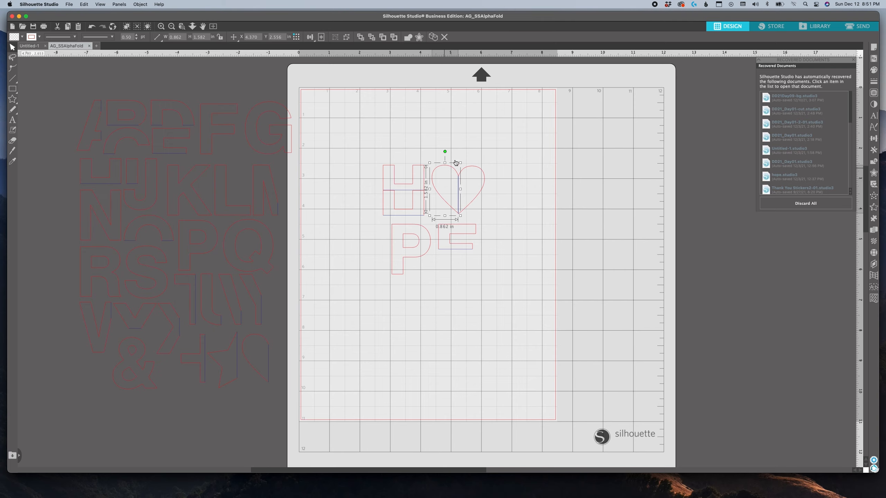
scroll(464, 173, "right", 2)
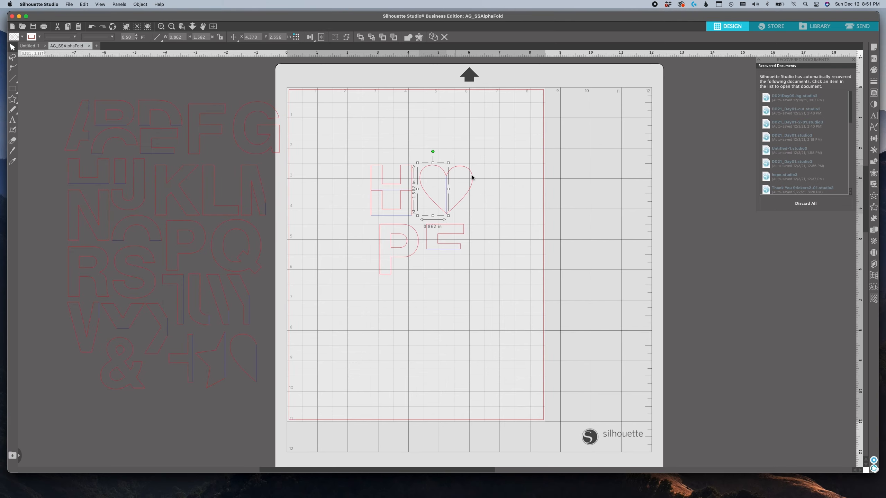
left_click(441, 174)
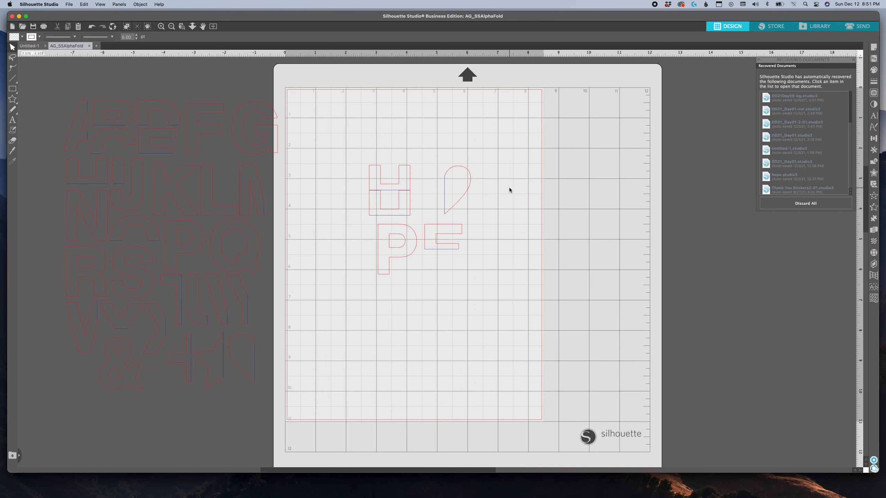
key("super+z")
key("super+z")
key("super+z")
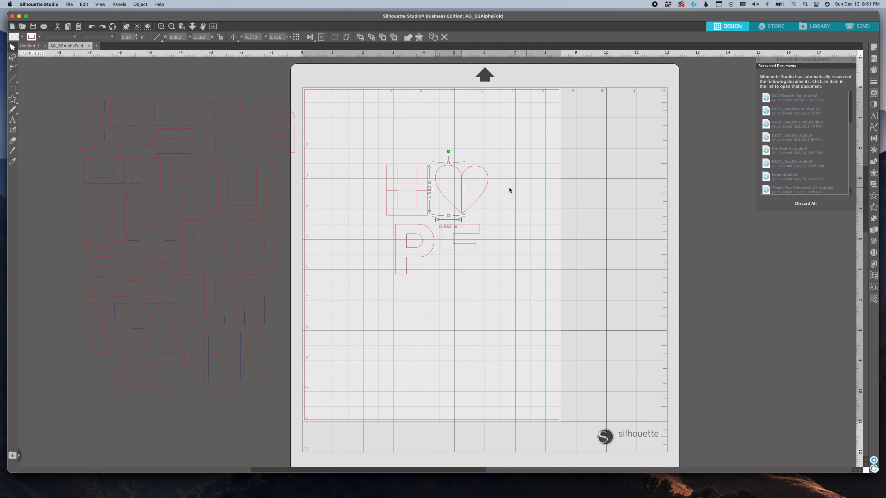
key("super+z")
key("super+z")
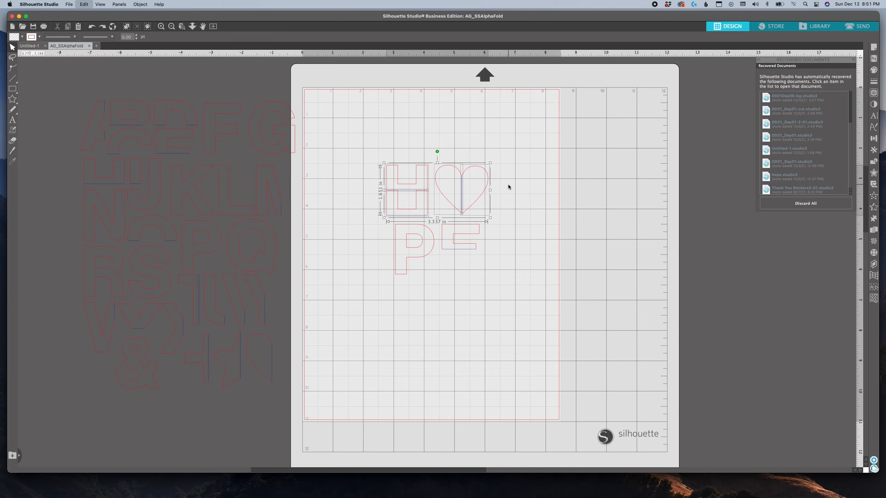
key("super+z")
key("super+z")
Step: Delete the flipped half of the heart and the lower half H
left_click(499, 192)
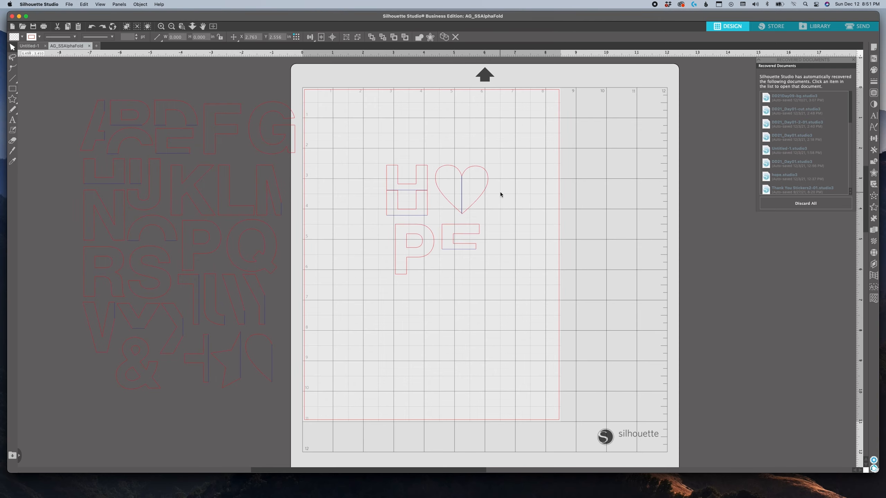
left_click(487, 171)
key("Delete")
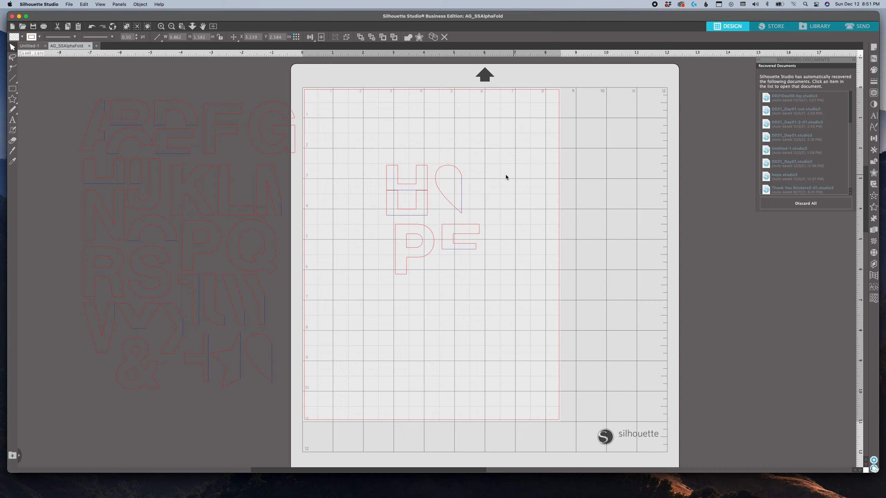
left_click(428, 209)
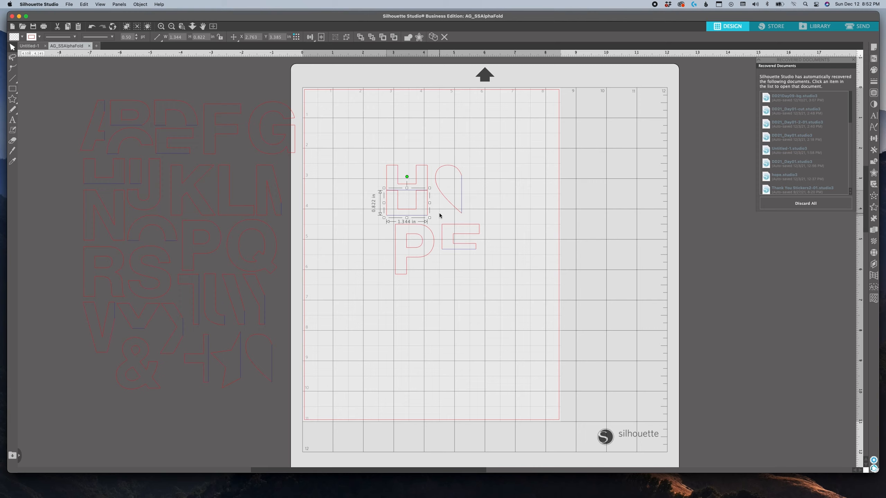
key("Delete")
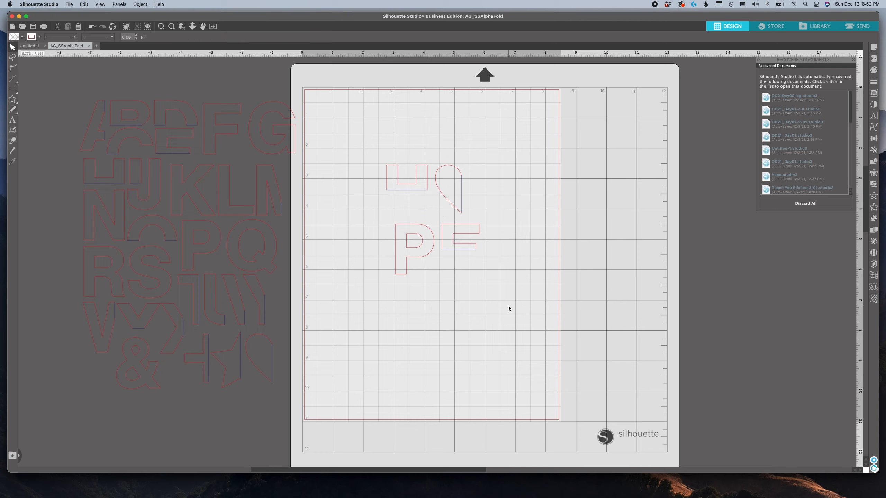
Step: Group the half H, half heart, P and half E, and move the group slightly up
left_click_drag(498, 293, 370, 157)
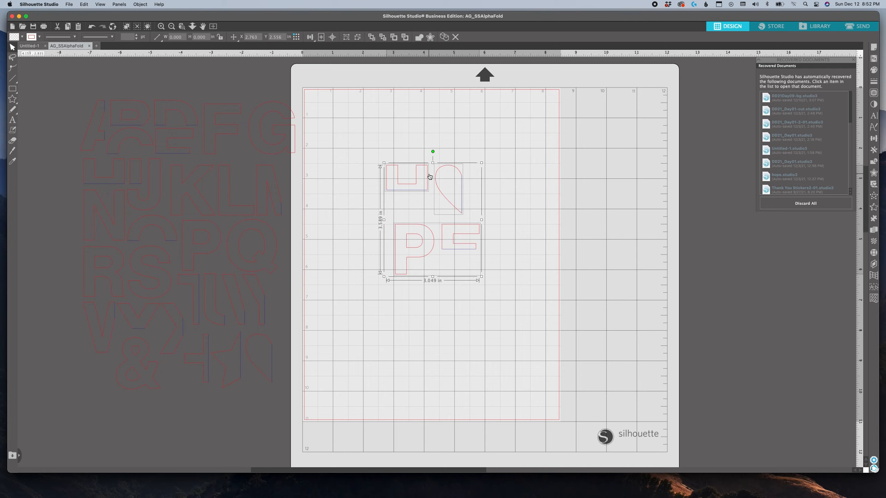
left_click_drag(467, 204, 441, 191)
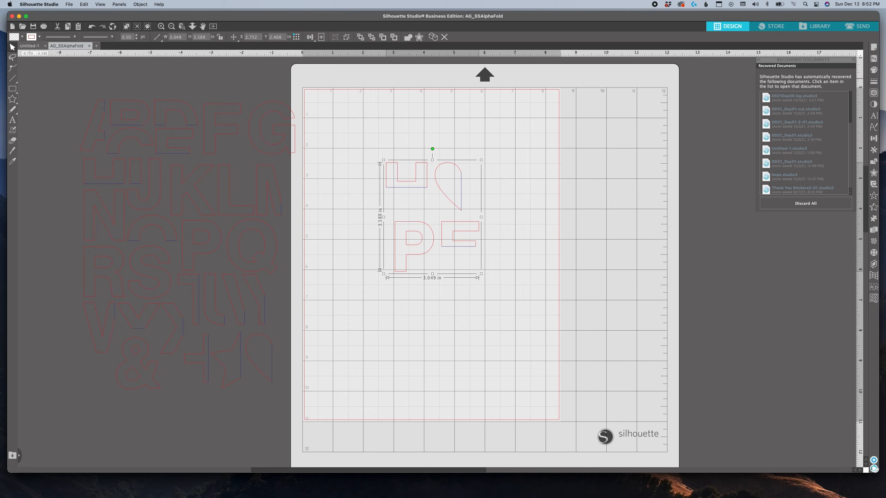
Step: Draw a rectangle around the letter group and set it to 6 in wide by 8 in high
mouse_move(17, 93)
left_click(16, 91)
left_click_drag(329, 110, 517, 312)
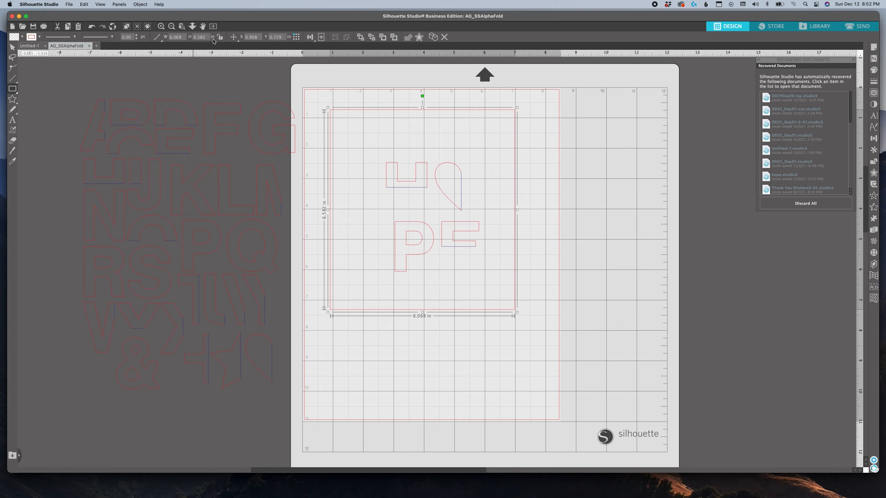
left_click_drag(185, 38, 142, 32)
type("6")
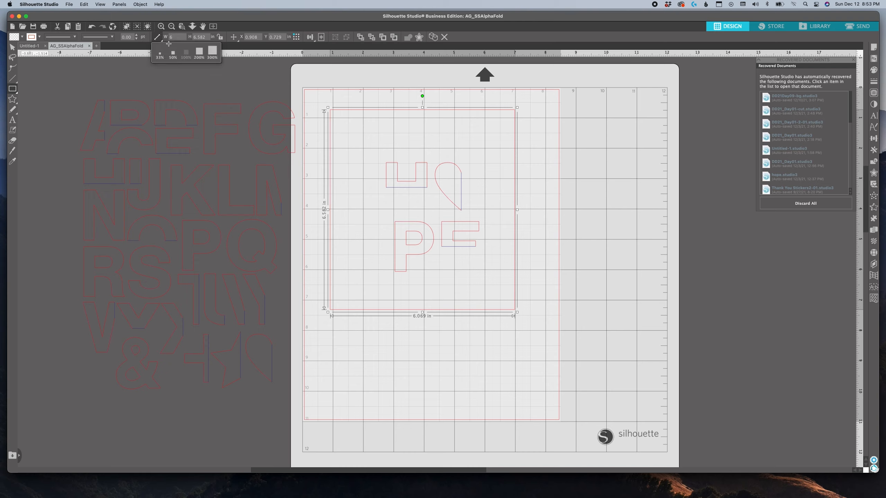
key("Tab")
type("8")
key("Return")
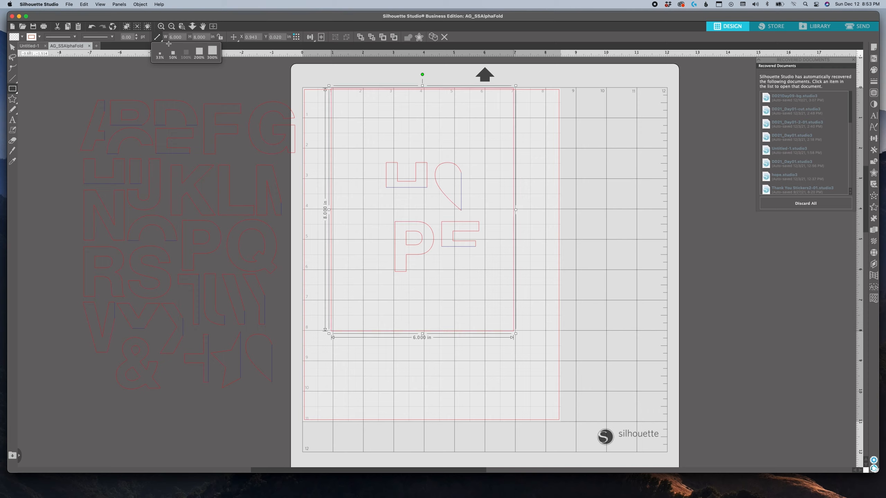
Step: Move the rectangle slightly down so its upper edge sits clear of the page edge
left_click(12, 46)
left_click_drag(473, 100, 476, 116)
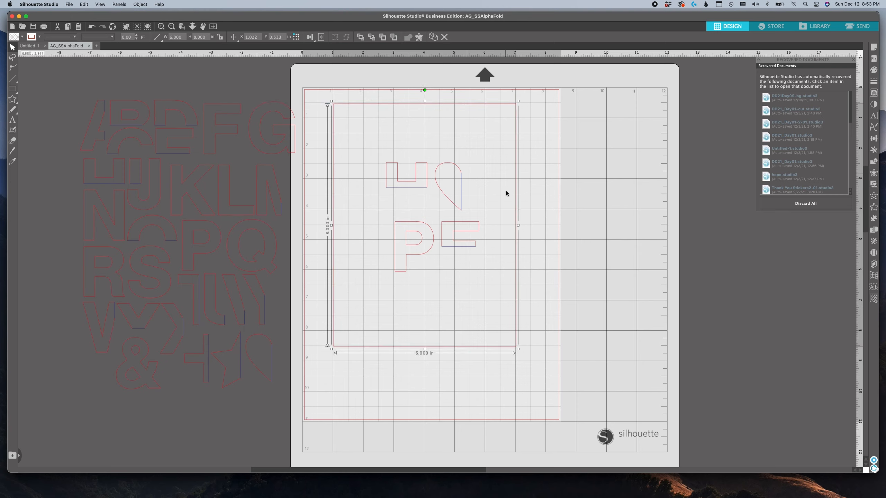
left_click(387, 181)
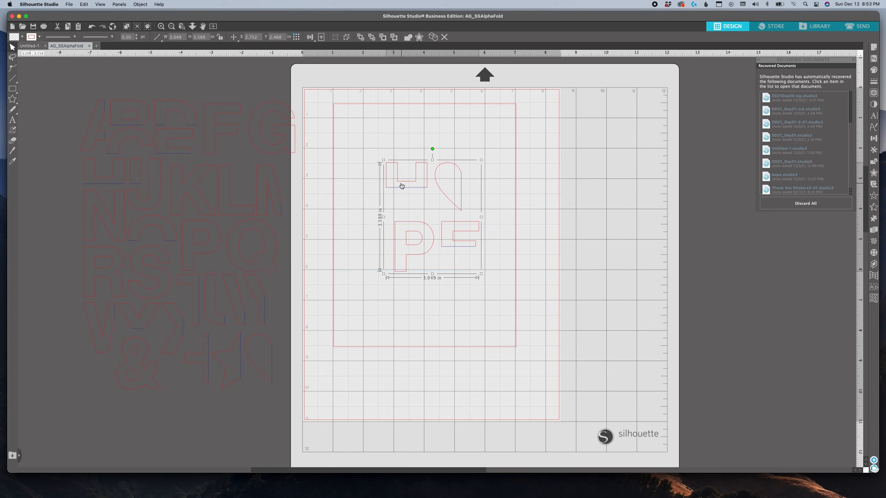
left_click(383, 274)
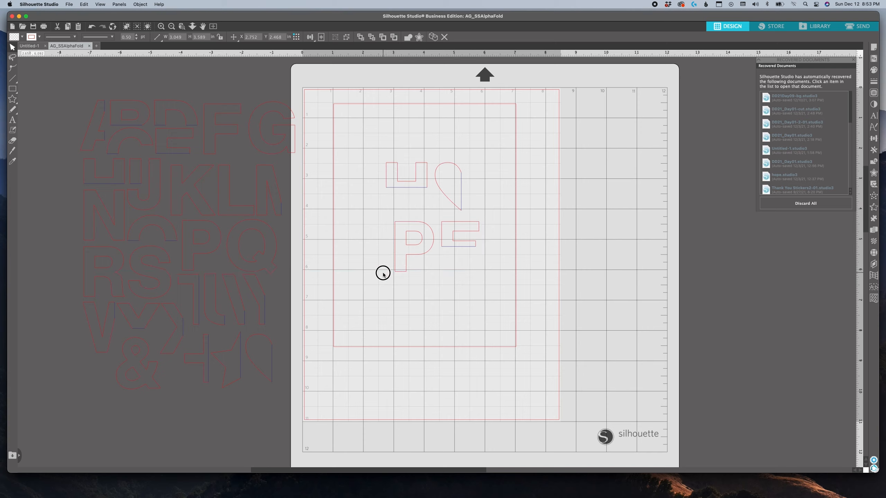
Step: Enlarge the letter group proportionally to 3.3 in wide inside the rectangle
left_click(400, 271)
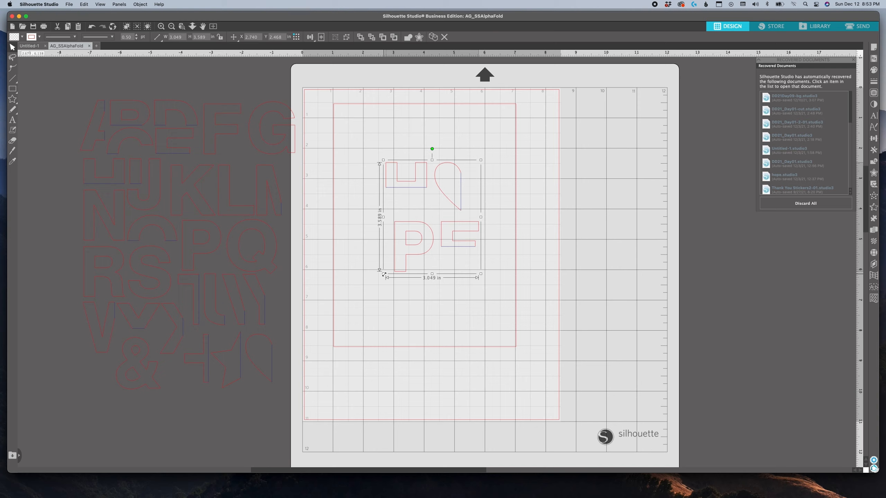
left_click_drag(383, 274, 373, 285)
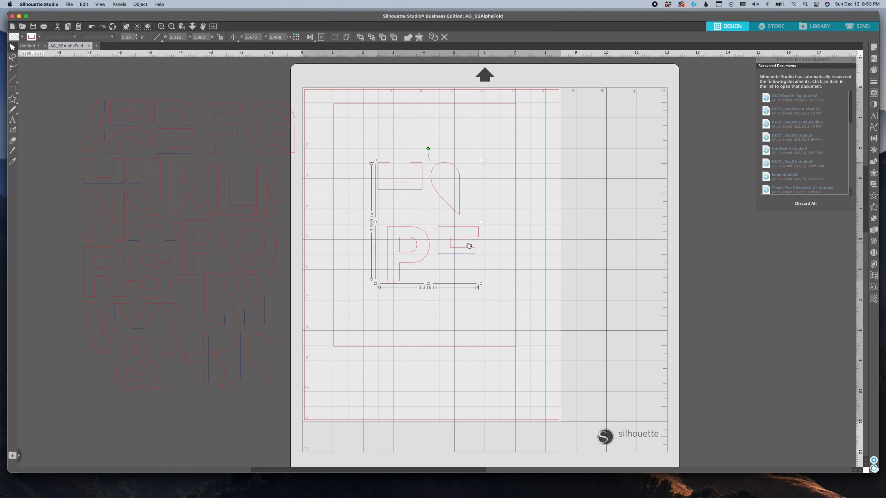
left_click_drag(482, 283, 480, 283)
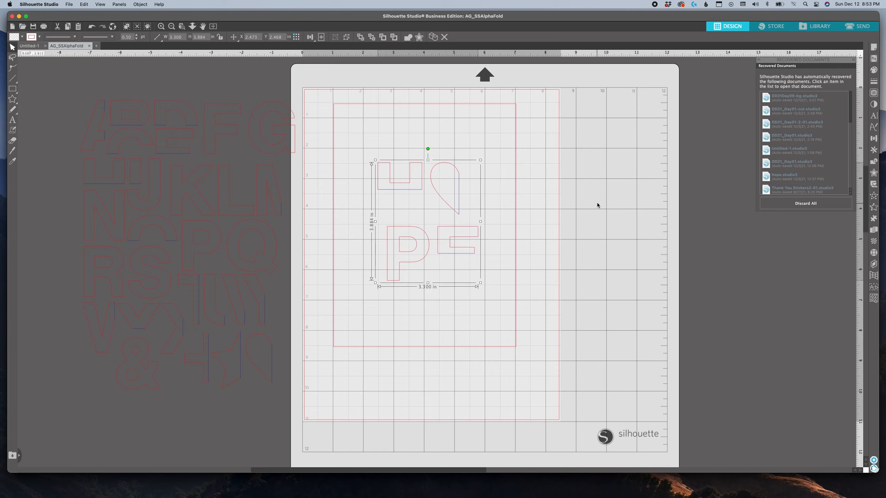
Step: Center the 6 by 8 in rectangle on the page
left_click(516, 208)
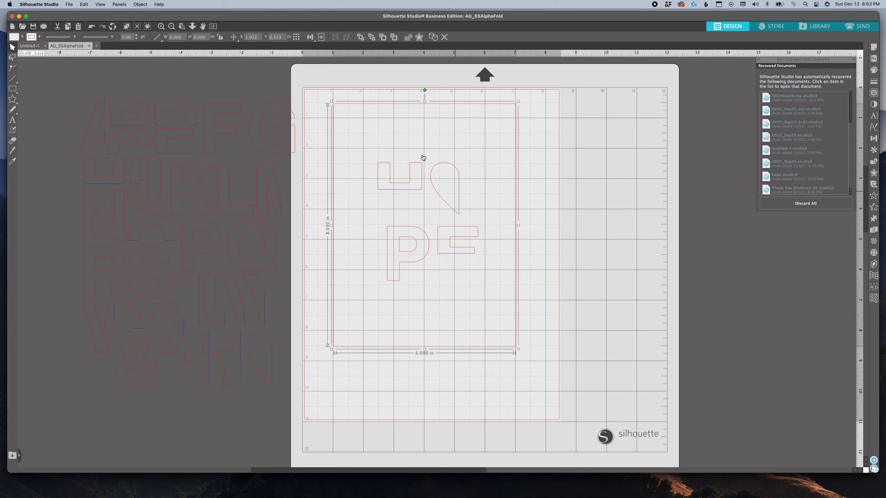
left_click(311, 38)
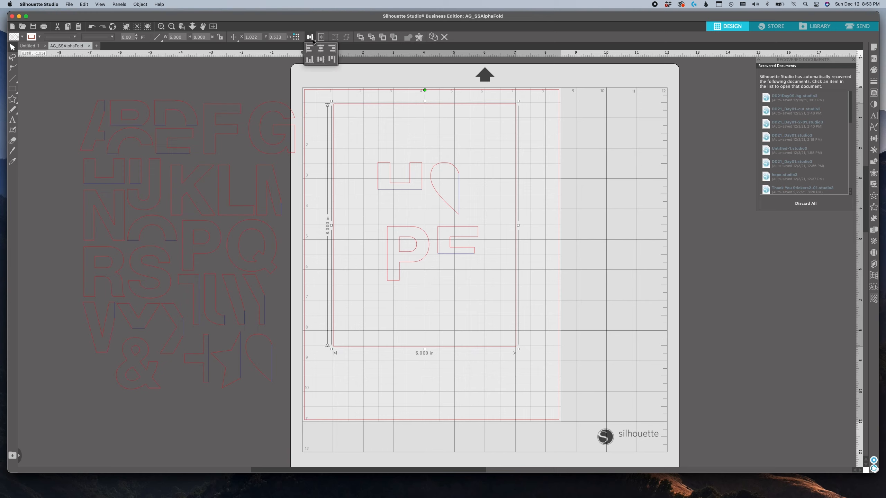
left_click(321, 60)
left_click(321, 59)
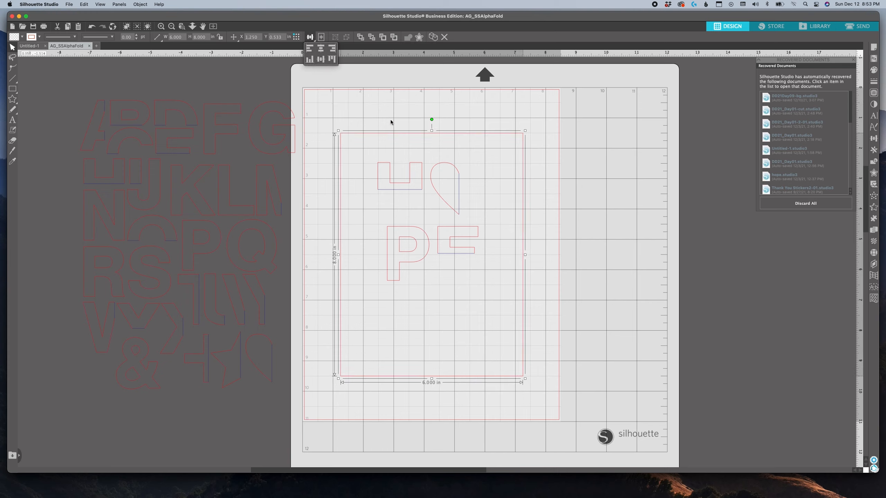
left_click(575, 172)
Step: Align the letter group and the rectangle so the letters are centered inside the rectangle
left_click(454, 211)
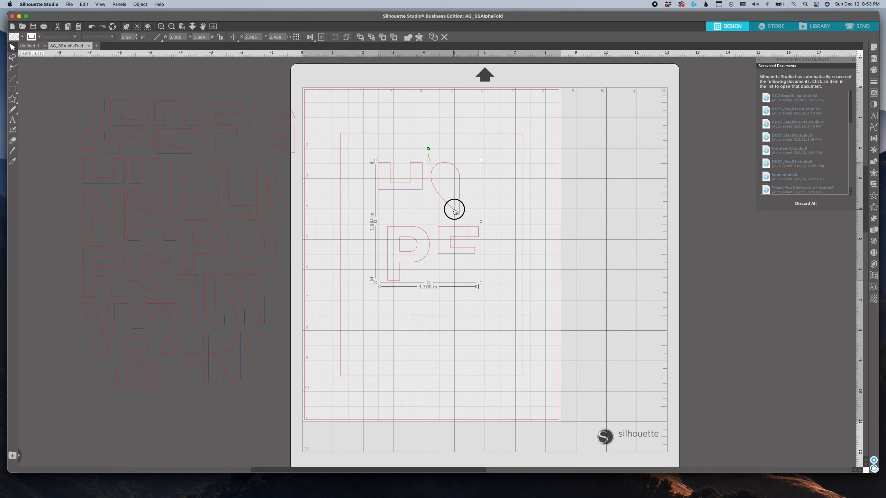
left_click(523, 210, "shift")
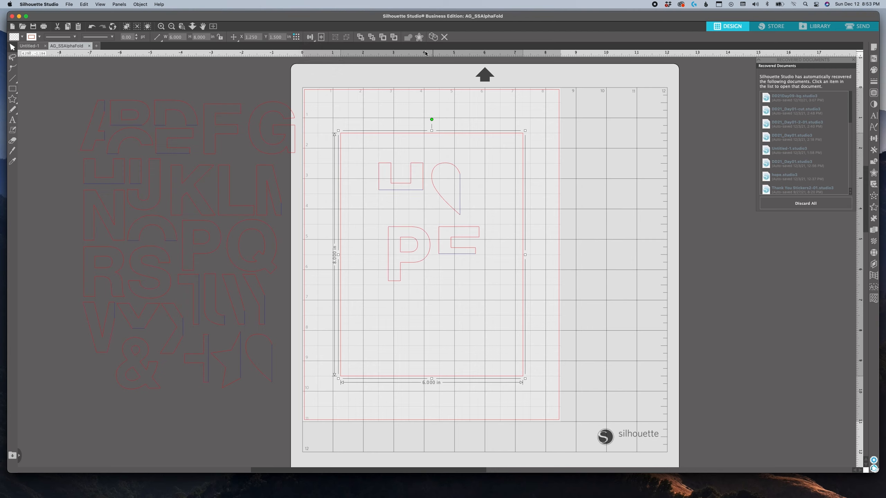
left_click(310, 37)
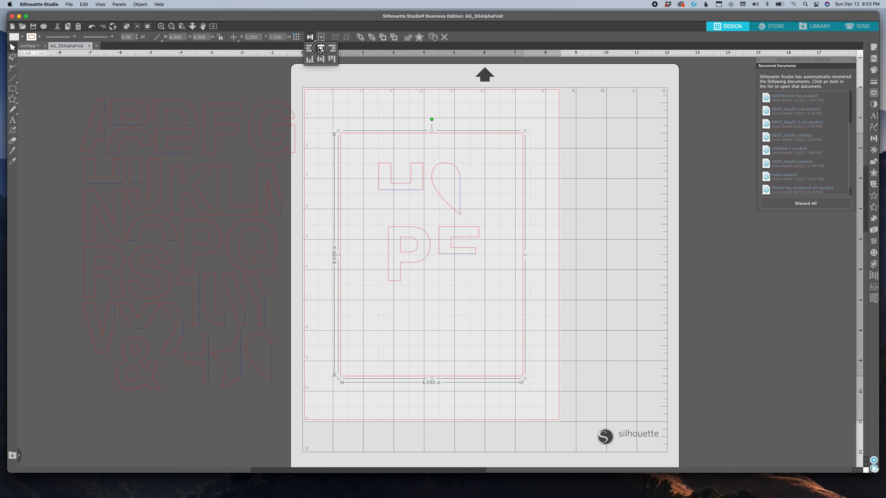
mouse_move(309, 40)
left_click(322, 62)
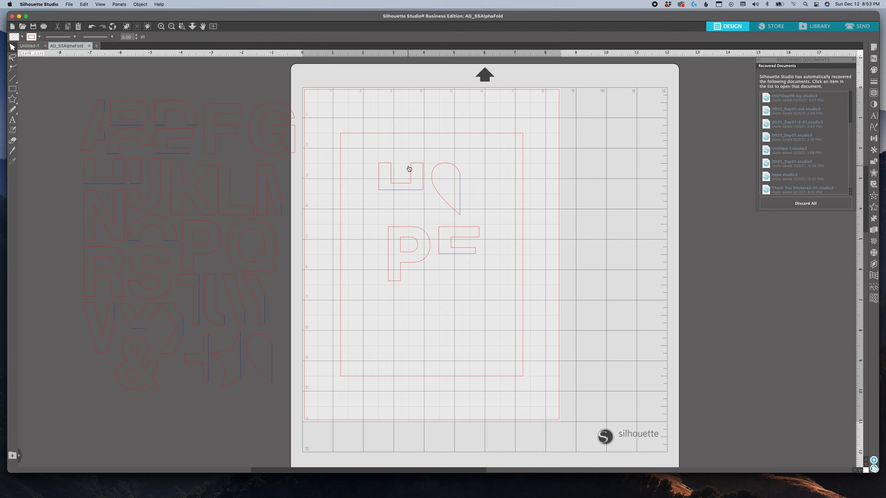
left_click(443, 216)
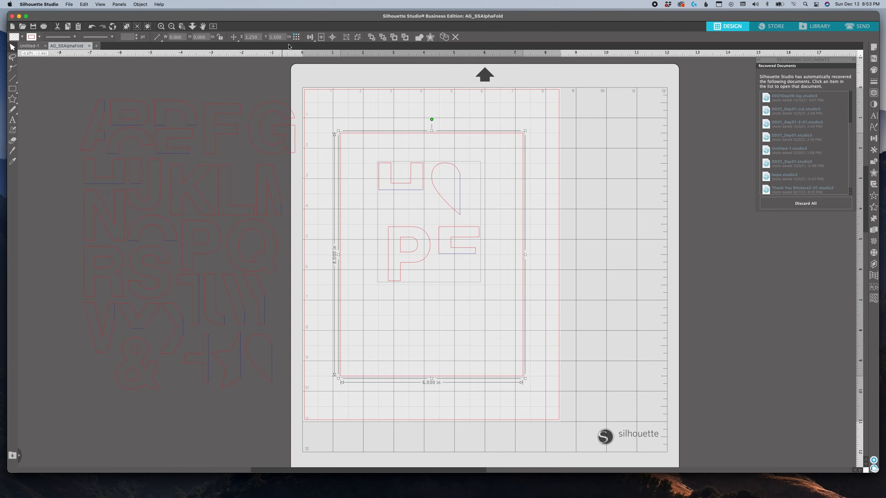
left_click(310, 38)
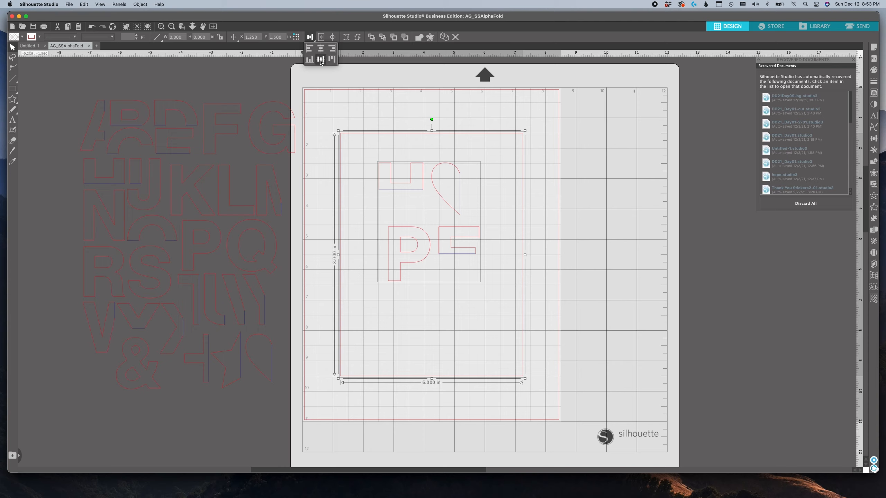
left_click(320, 60)
left_click(644, 239)
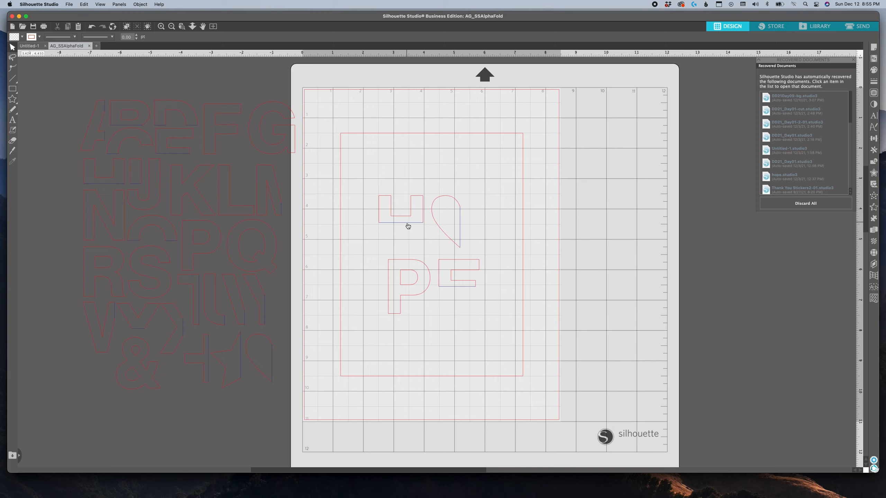
Step: Flip the letter group horizontally to mirror the design for cutting from the back
scroll(408, 226, "right", 1)
left_click(405, 225)
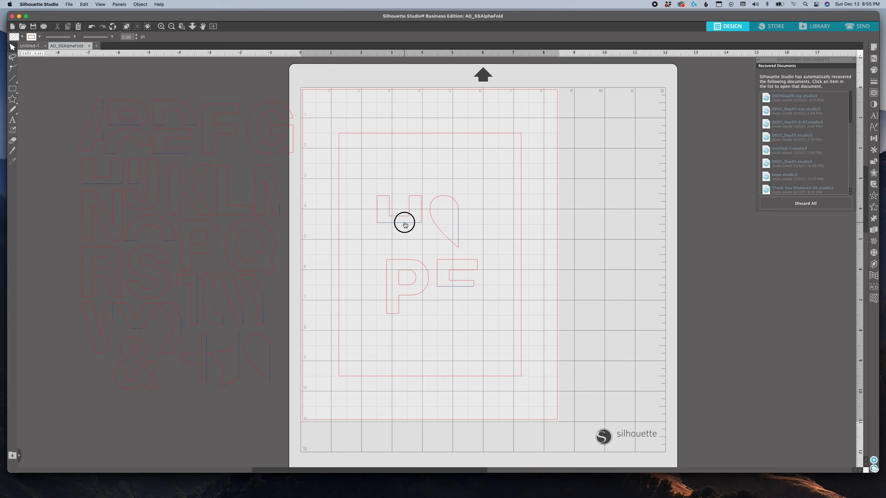
right_click(405, 224)
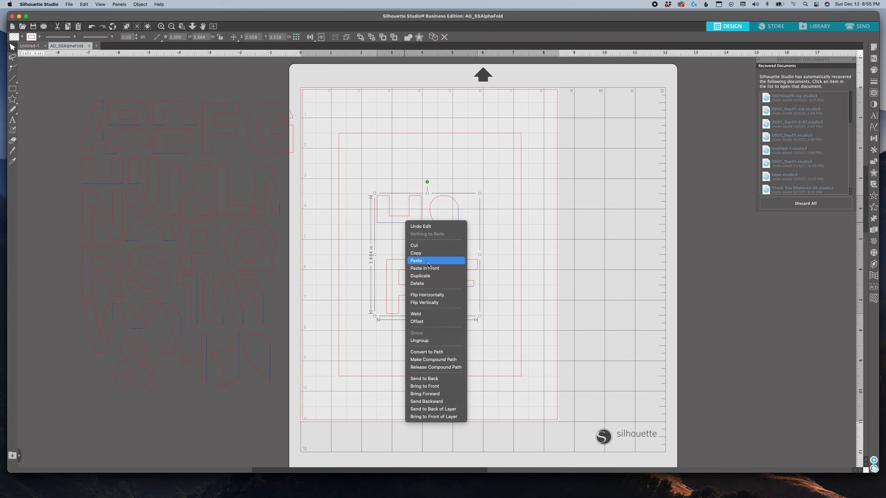
left_click(430, 296)
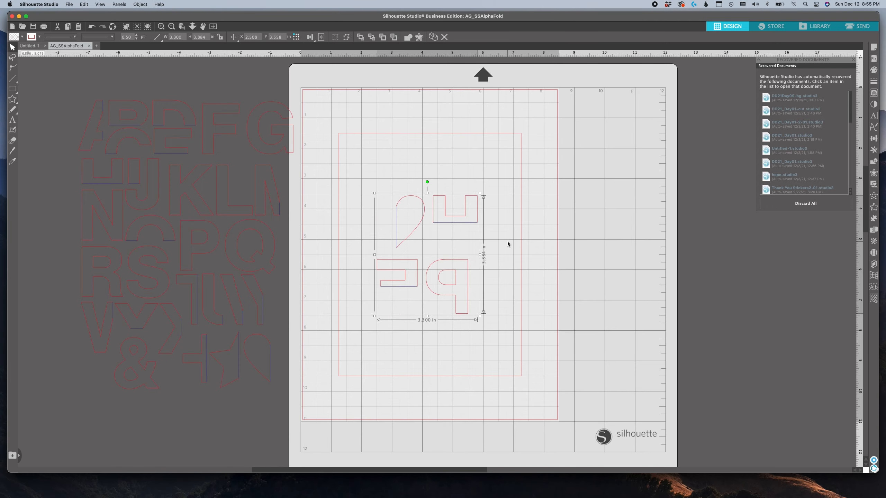
scroll(508, 244, "left", 5)
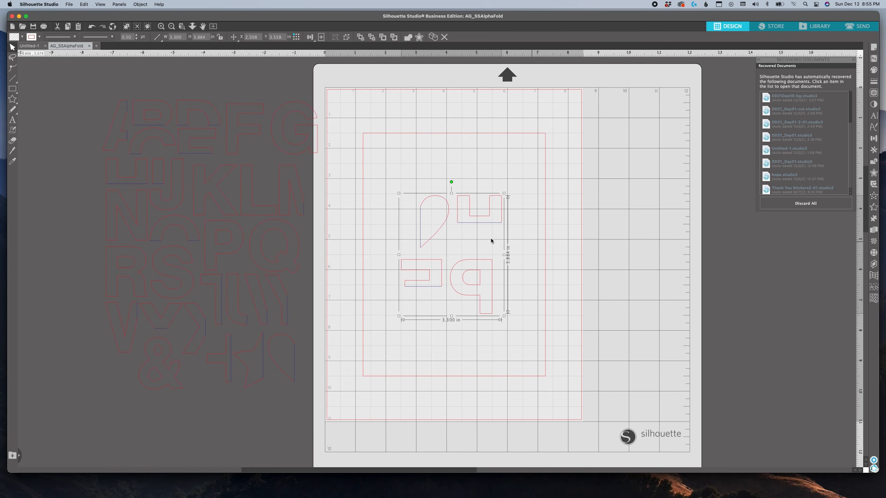
scroll(490, 240, "left", 1)
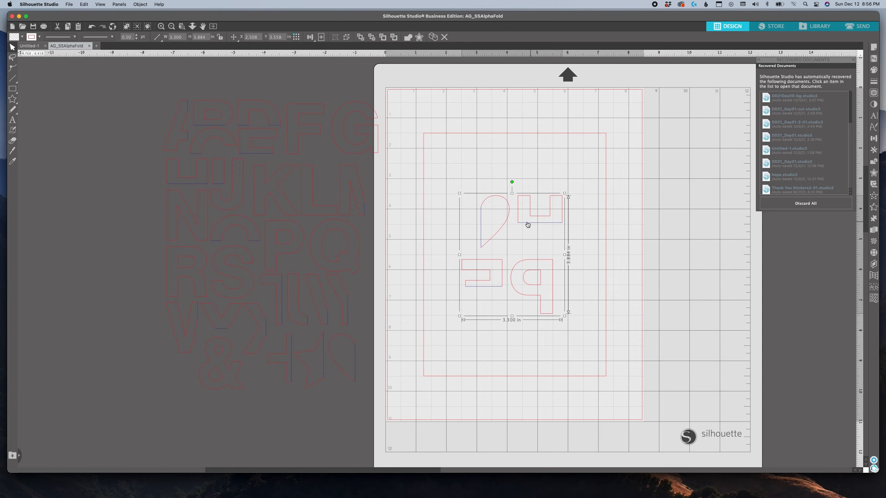
scroll(525, 225, "right", 2)
scroll(524, 225, "right", 5)
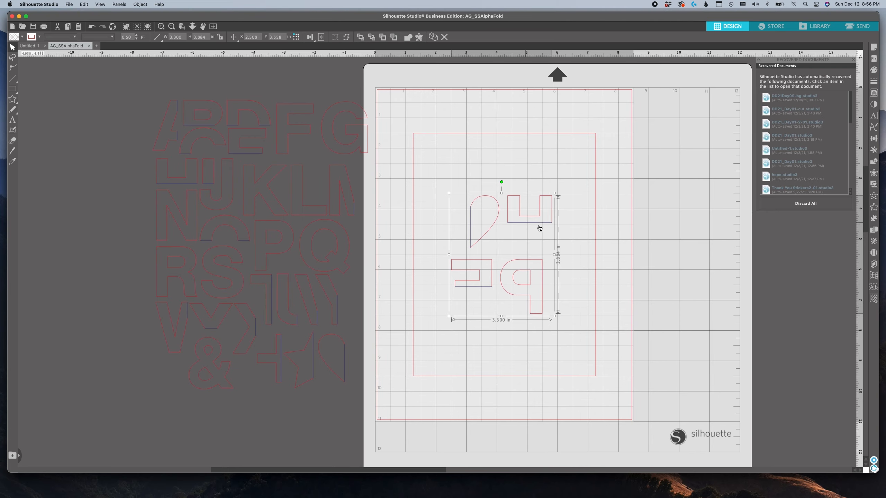
scroll(513, 239, "right", 3)
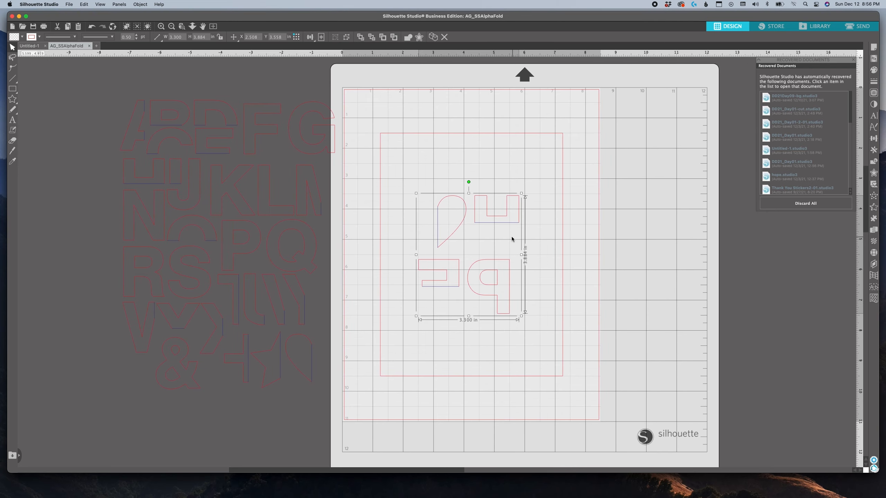
scroll(511, 239, "right", 5)
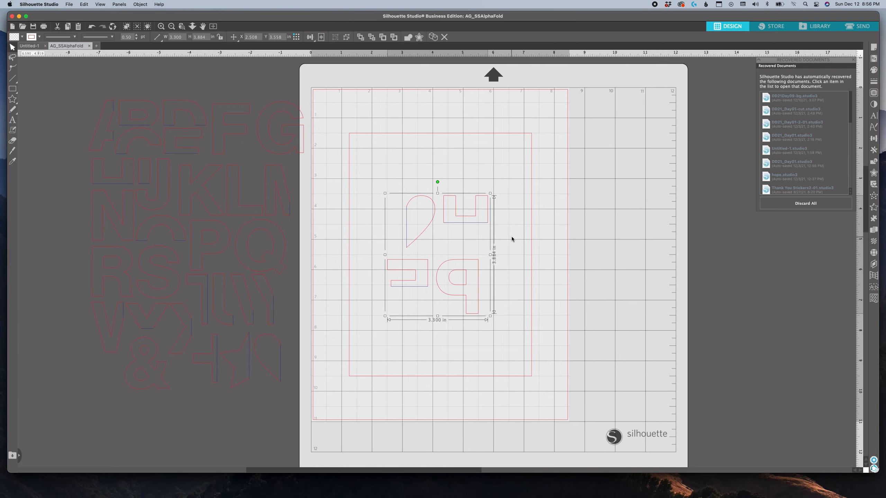
Step: Open the send setup and organize the cut settings by line color
left_click(858, 27)
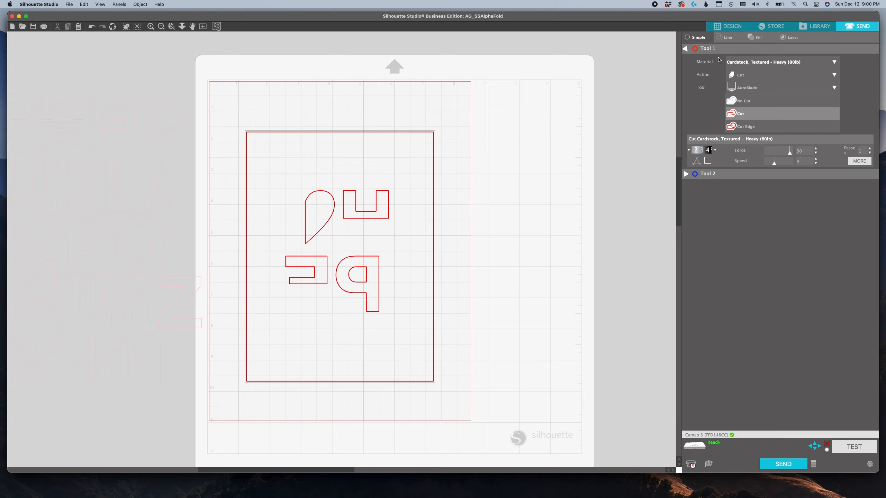
left_click(725, 37)
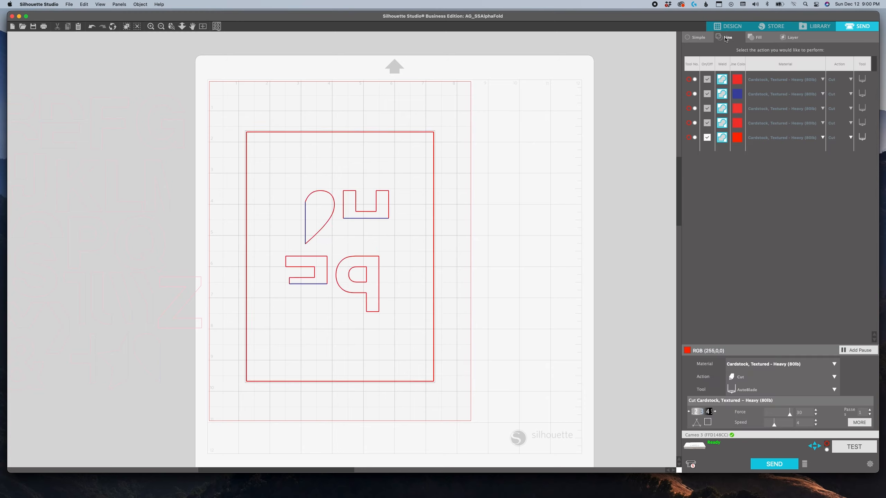
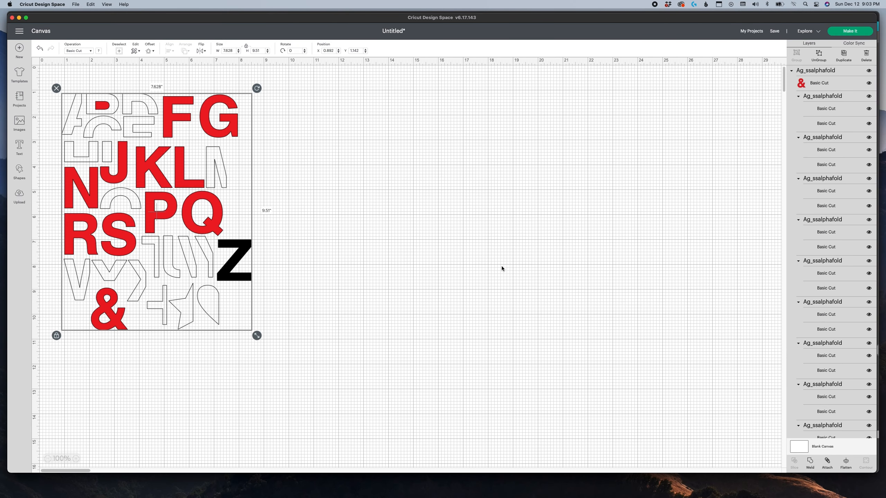
Step: In Cricut Design Space, shift the imported folding alphabet slightly upward and ungroup it into separate letters
mouse_move(206, 103)
left_mouse_down()
mouse_move(215, 111)
mouse_move(289, 102)
mouse_move(208, 101)
left_mouse_up()
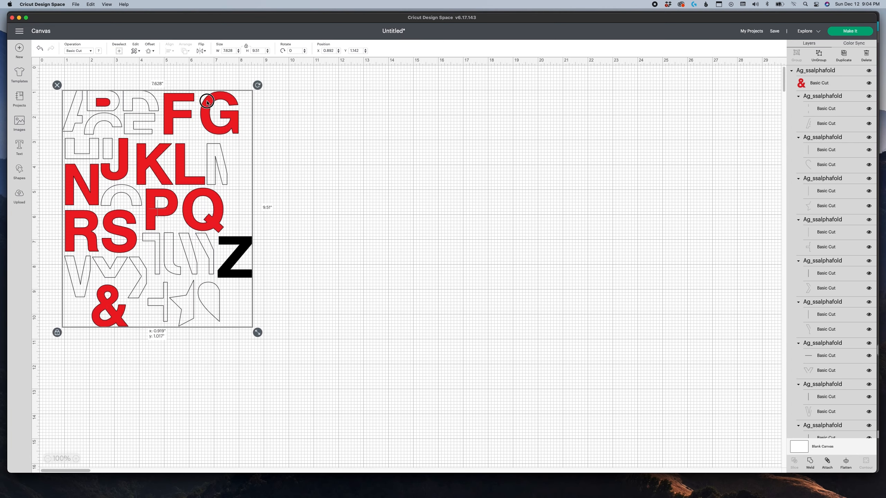
left_click(308, 128)
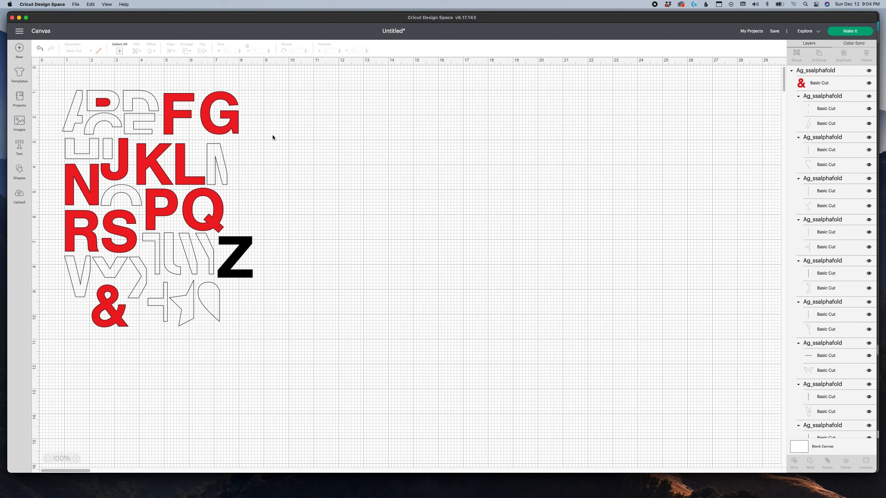
left_click(222, 153)
right_click(222, 154)
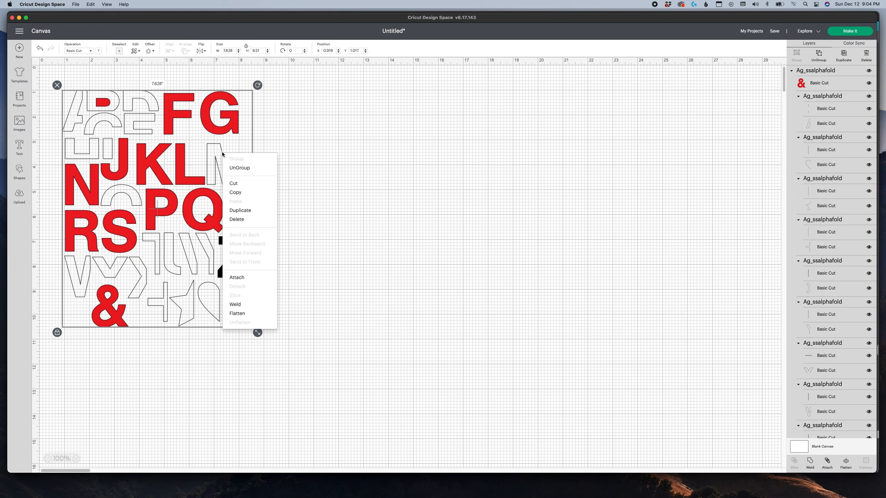
left_click(250, 168)
left_click_drag(80, 120, 72, 124)
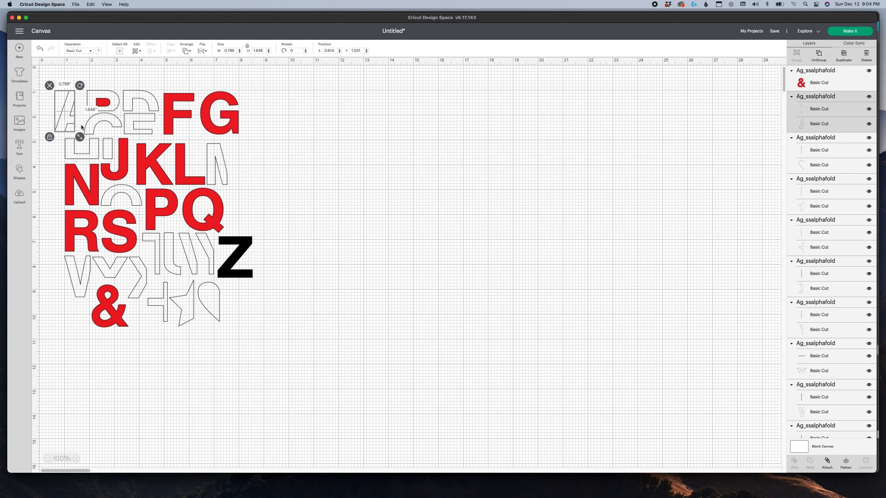
key("super+z")
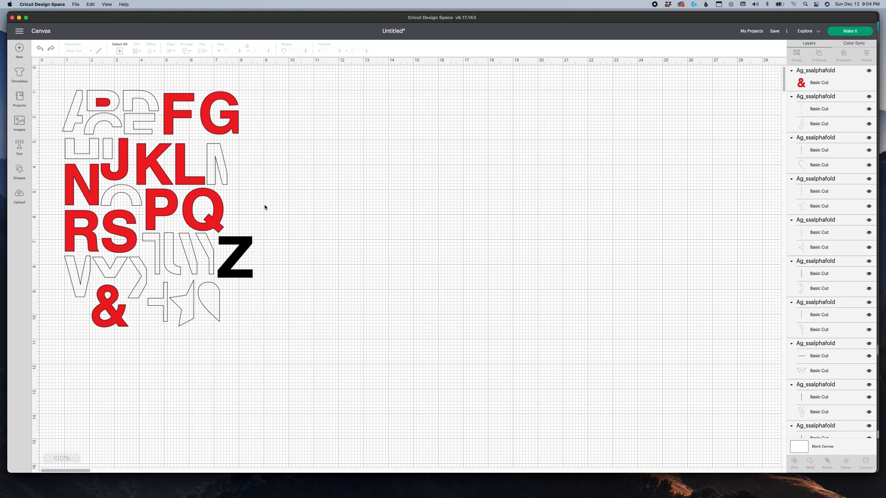
Step: Duplicate the letter J and place the copy on the empty canvas beside the alphabet
left_click(125, 178)
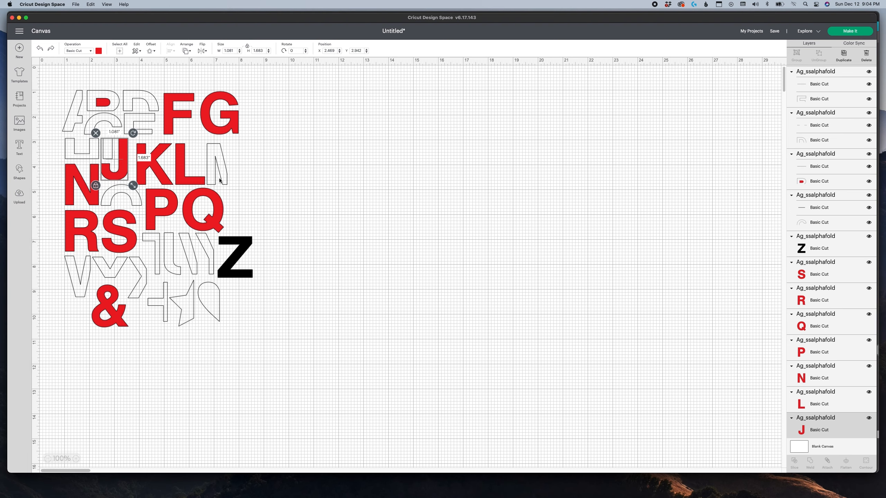
scroll(219, 179, "right", 2)
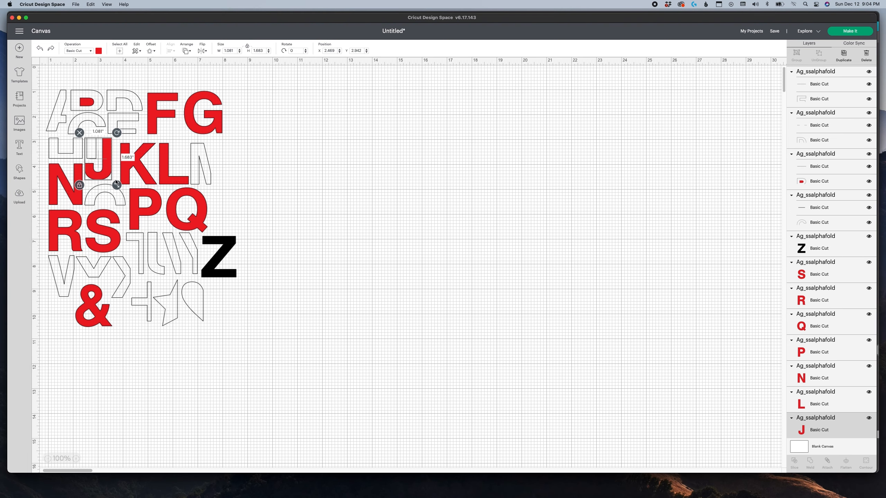
key("super+d")
scroll(115, 179, "down", 1)
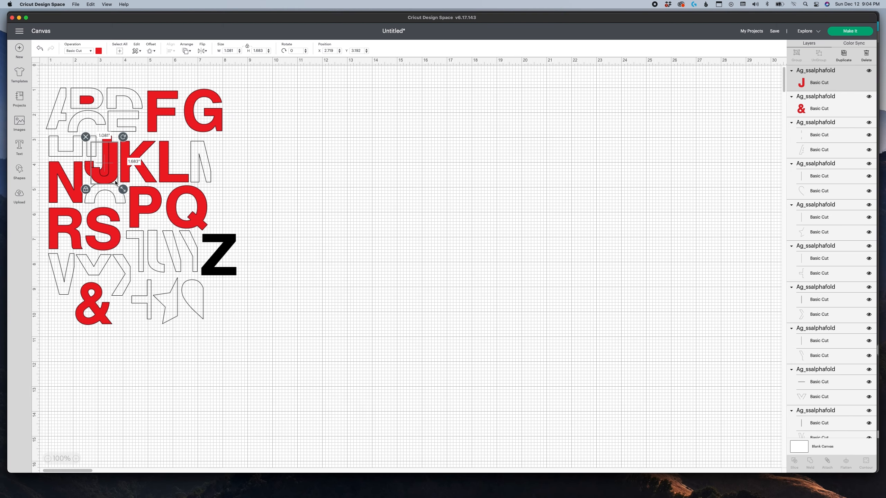
left_click_drag(115, 181, 345, 193)
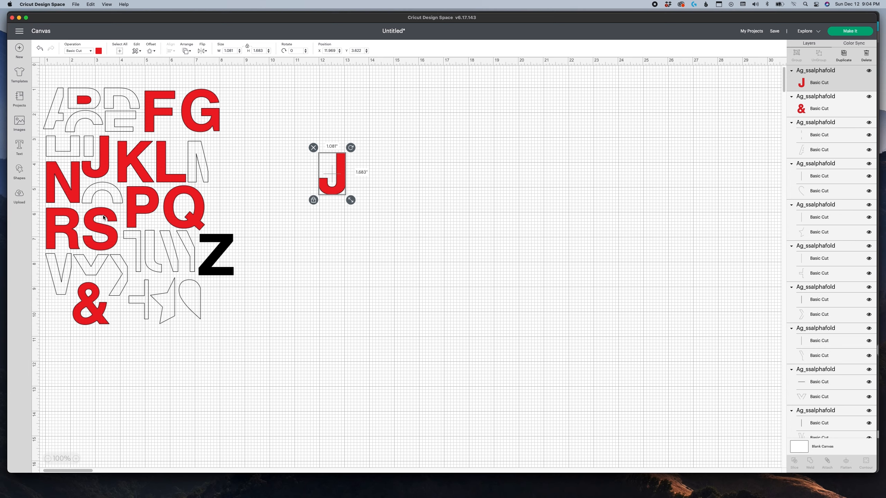
Step: Duplicate the half star and the half Y from the alphabet, placing the copies in a row beside the J copy
left_click(118, 204)
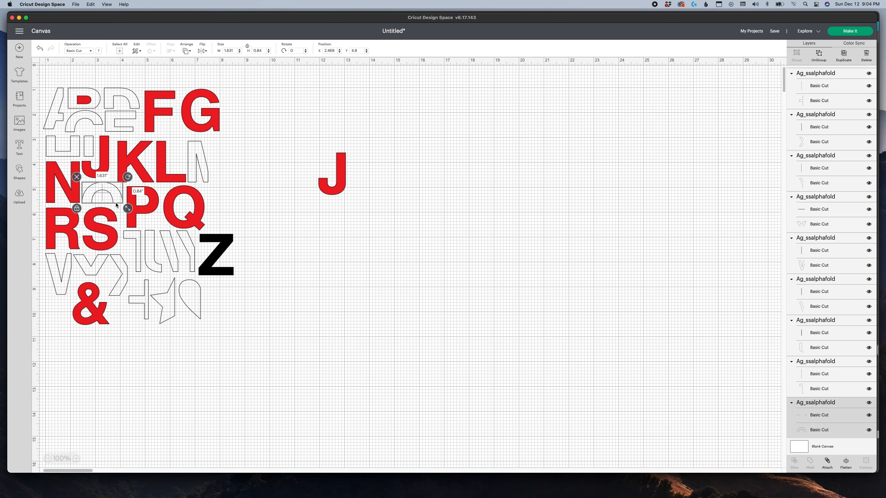
scroll(170, 276, "right", 3)
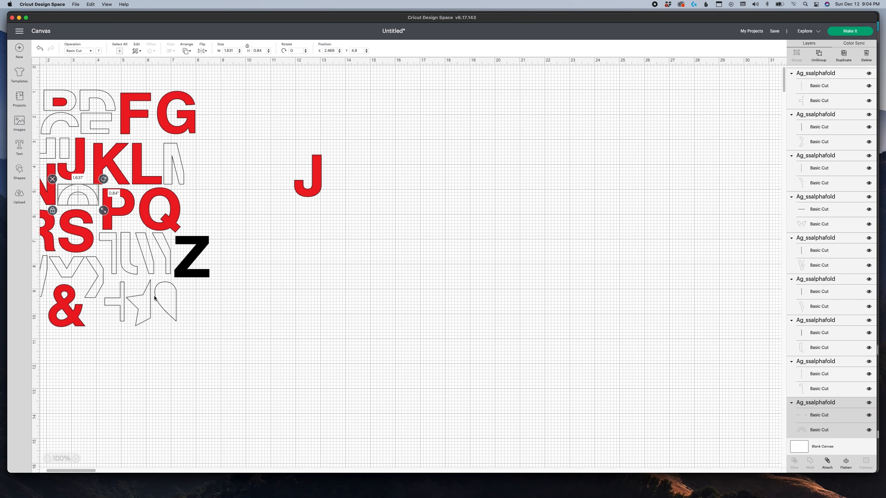
scroll(147, 314, "left", 1)
left_click(150, 315)
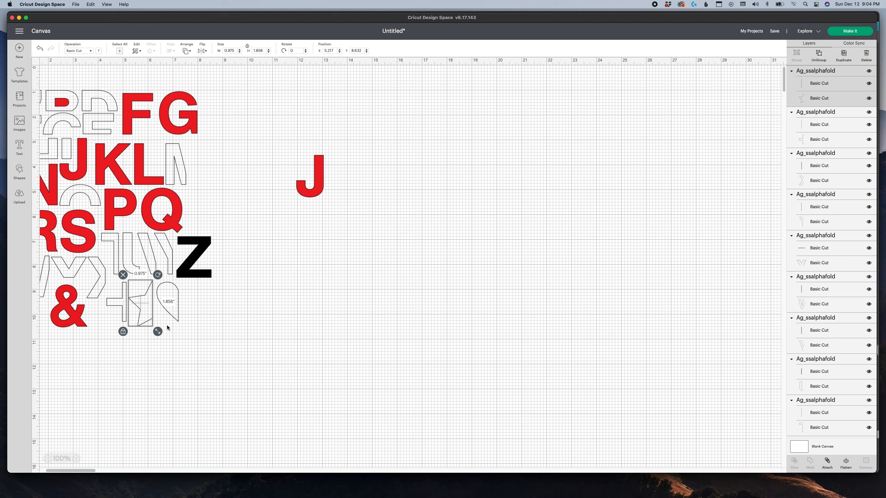
left_click_drag(156, 326, 358, 180)
left_click(172, 266)
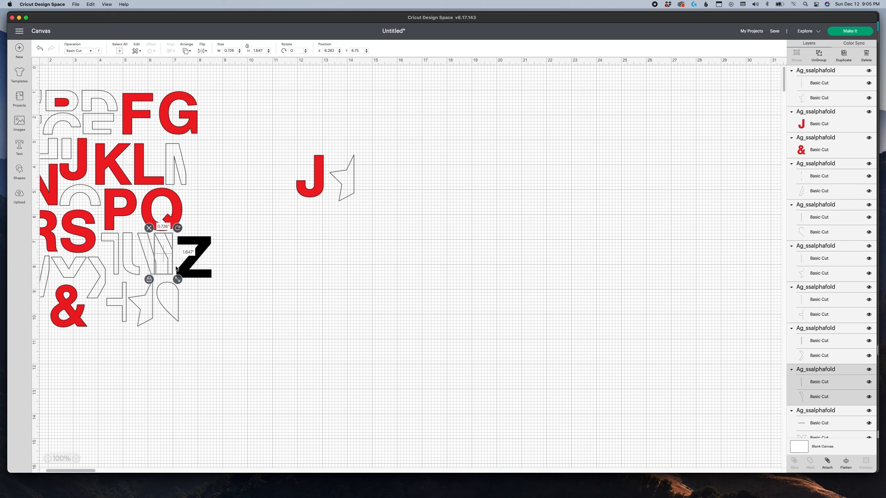
left_click_drag(173, 258, 376, 179)
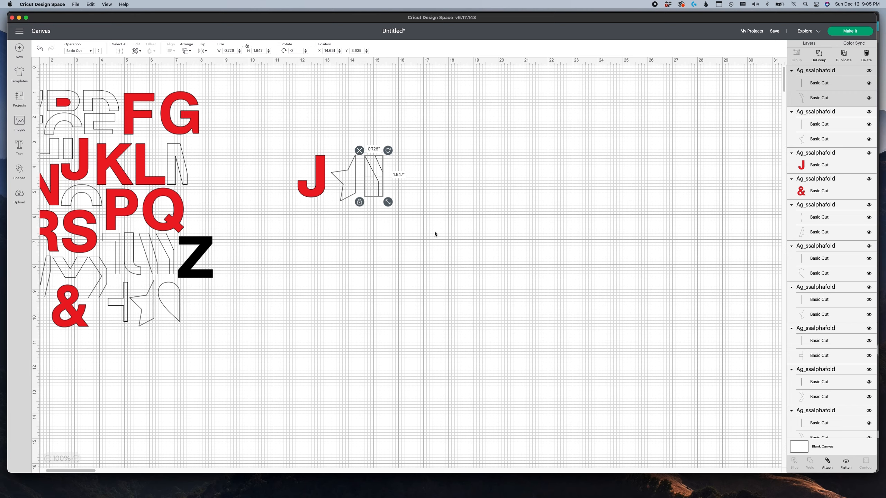
Step: Copy the J, half star and half Y into a new project, saving the existing project as "alpha fold"
scroll(434, 232, "down", 2)
scroll(435, 232, "right", 1)
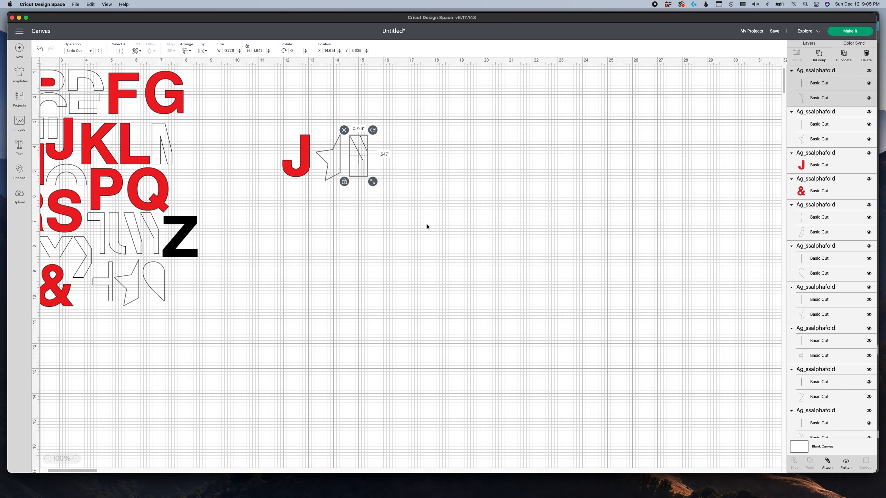
scroll(426, 224, "down", 3)
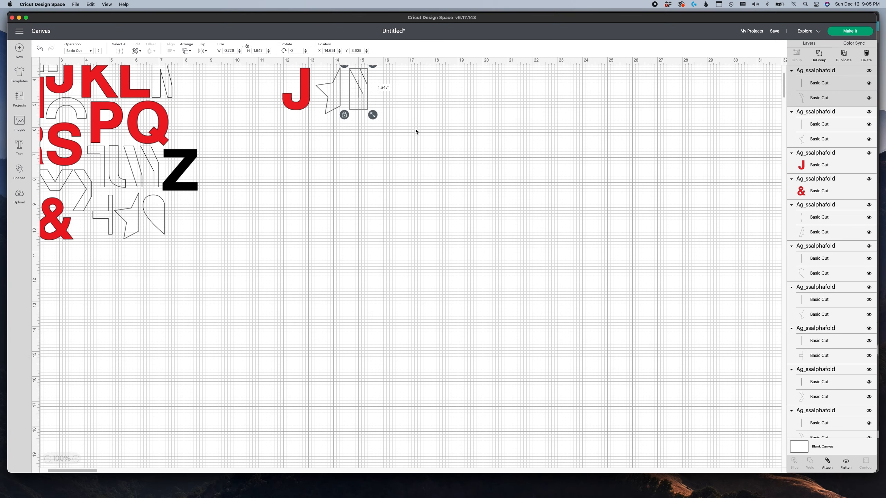
left_click_drag(414, 138, 265, 64)
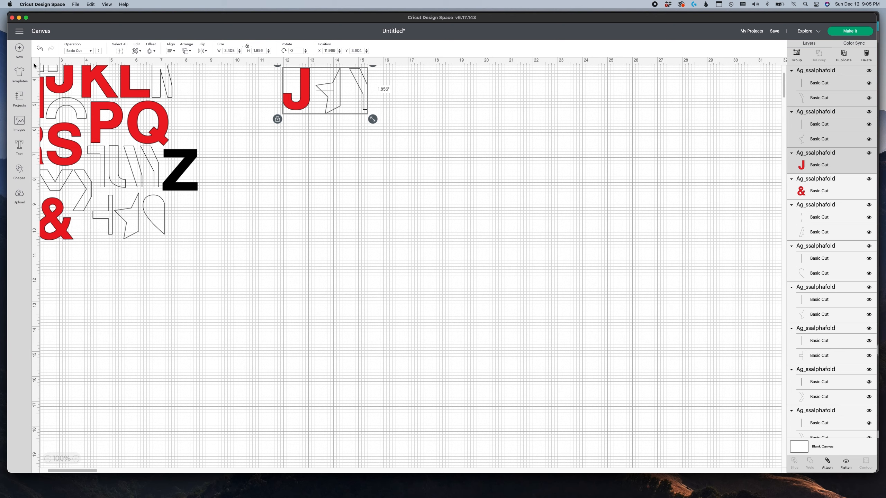
left_click(22, 51)
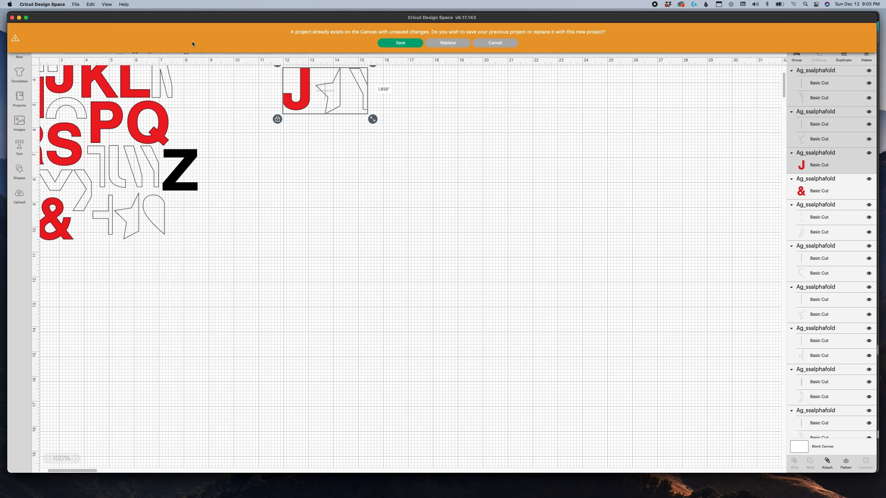
left_click(385, 42)
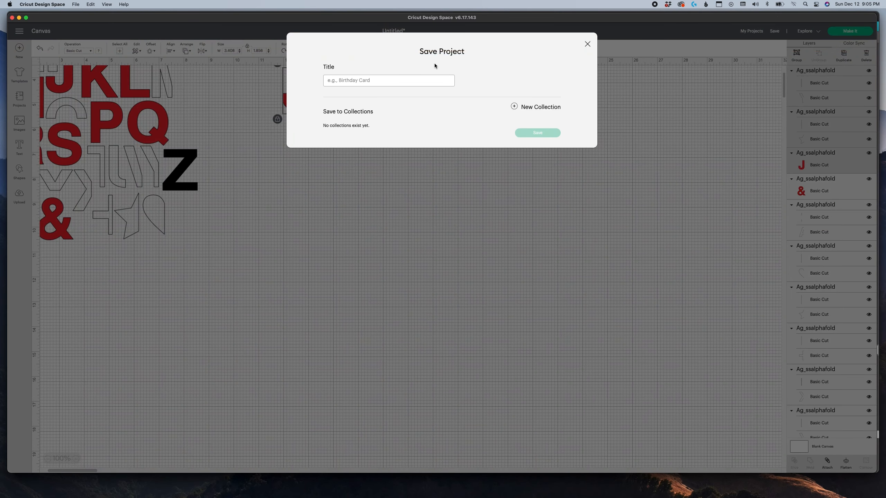
type("alpha fold")
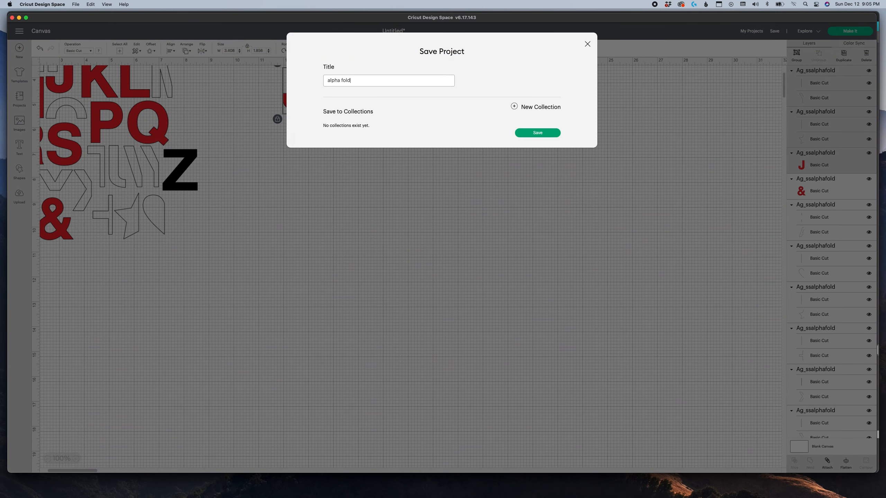
key("Return")
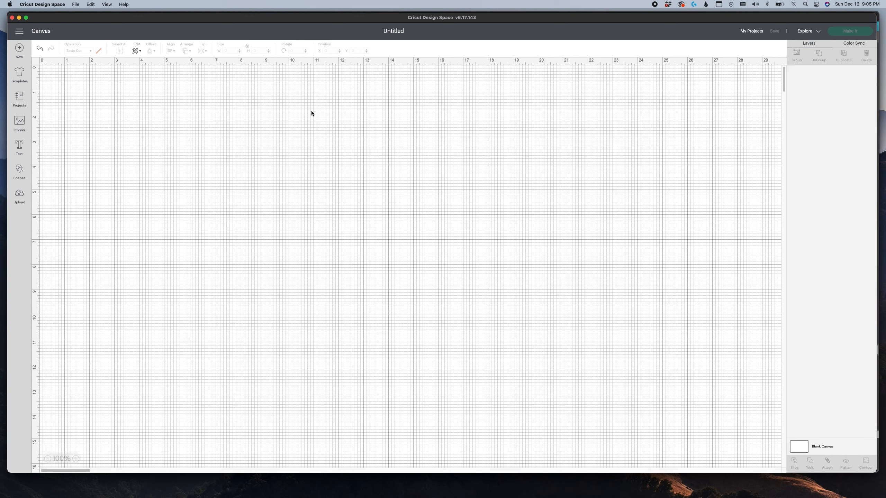
key("super+v")
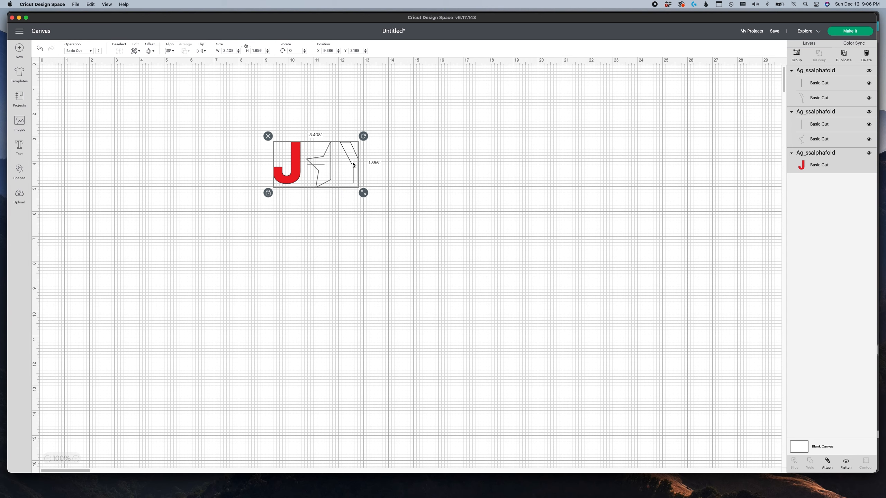
left_click(390, 166)
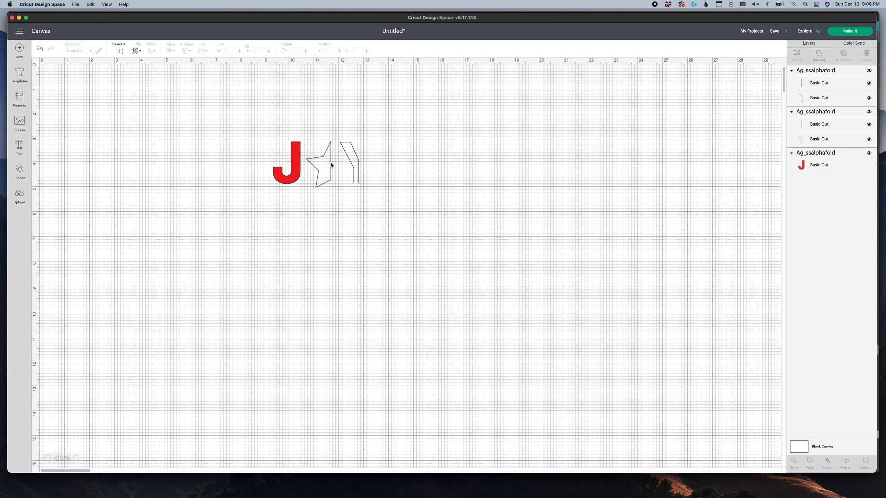
Step: Nudge the half star closer to the J and move the half Y away to about X 12.97 in, making room for a full star
scroll(355, 167, "down", 1)
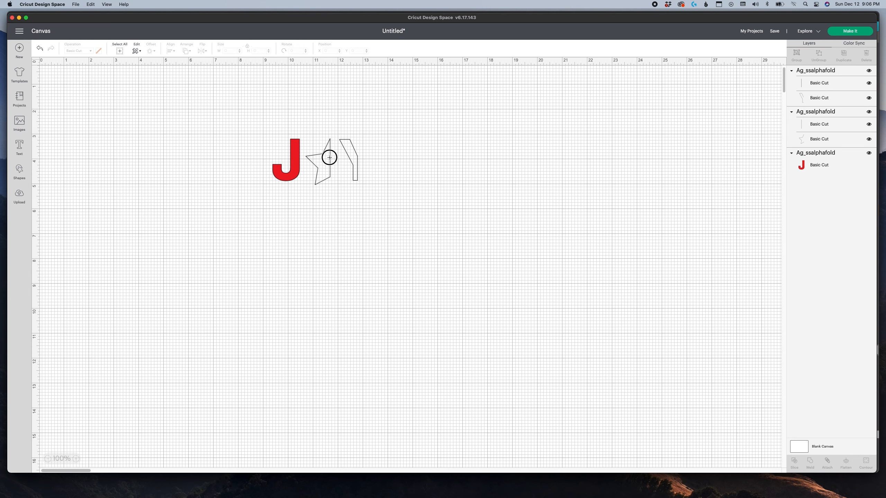
left_click(329, 156)
left_click_drag(320, 153, 320, 153)
left_click(277, 144)
left_click(383, 173)
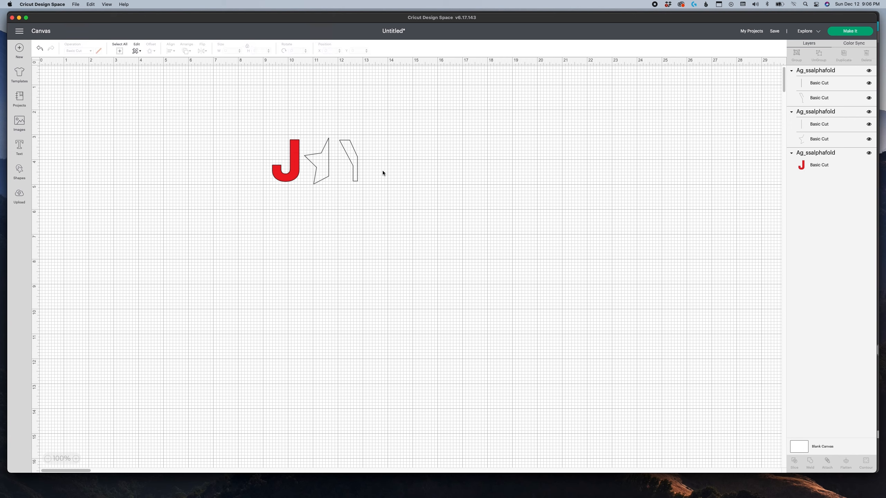
left_click_drag(358, 174, 381, 174)
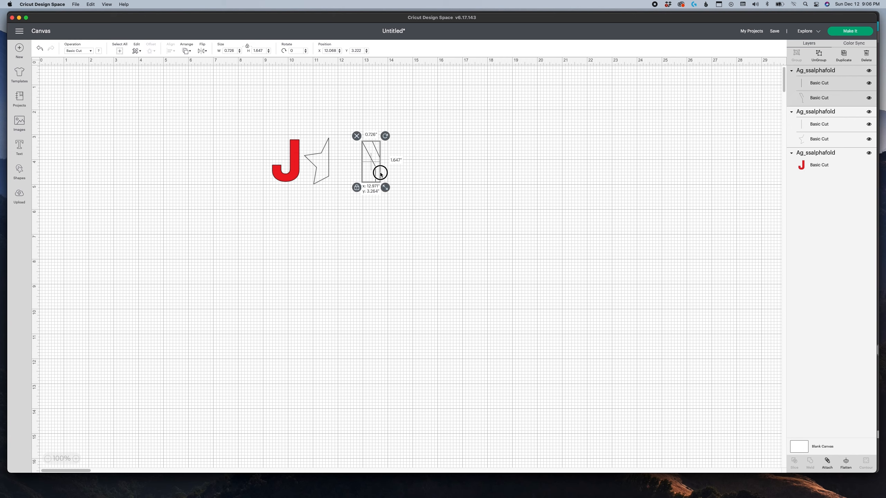
left_click(328, 163)
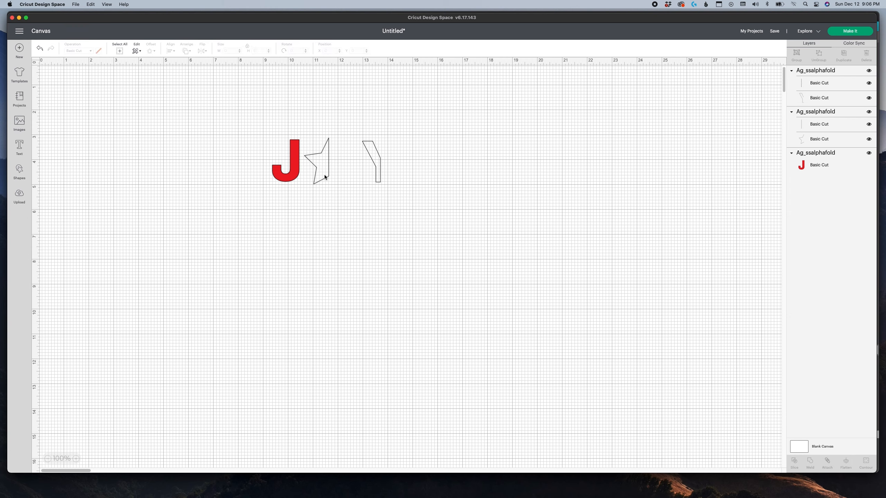
Step: Duplicate the half star, flip the copy horizontally, and join it to the original along the center fold line to complete the star
left_click(325, 173)
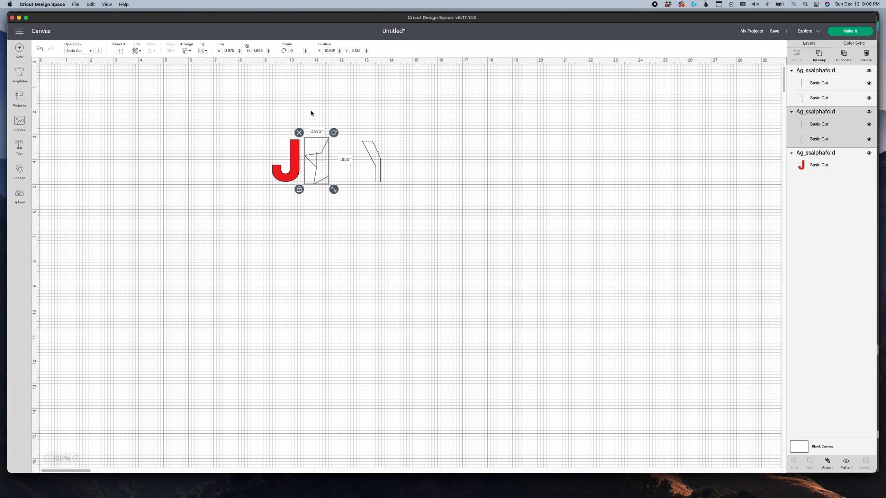
key("super+d")
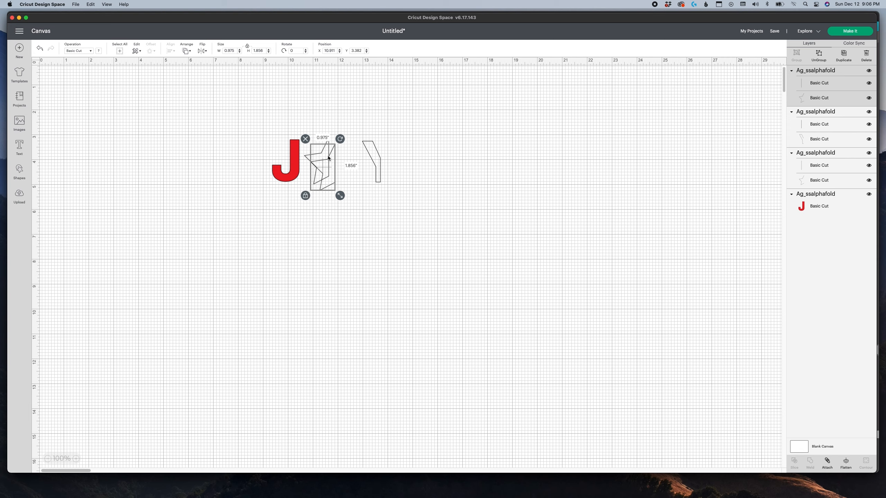
left_click(203, 51)
left_click(217, 61)
left_click_drag(328, 170, 352, 156)
left_click(401, 163)
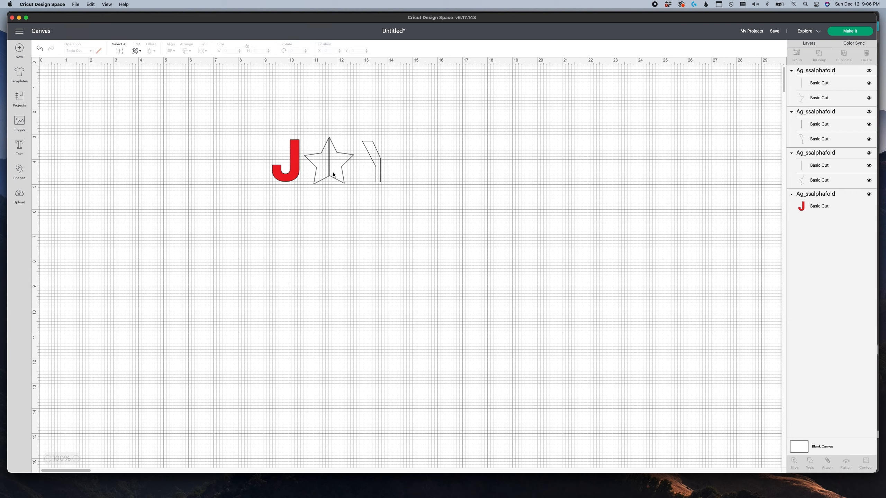
left_click(342, 183)
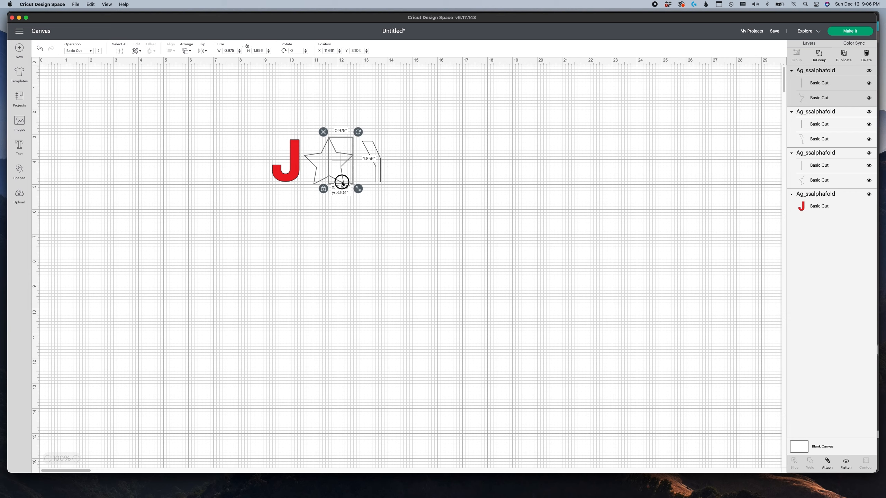
left_click(373, 200)
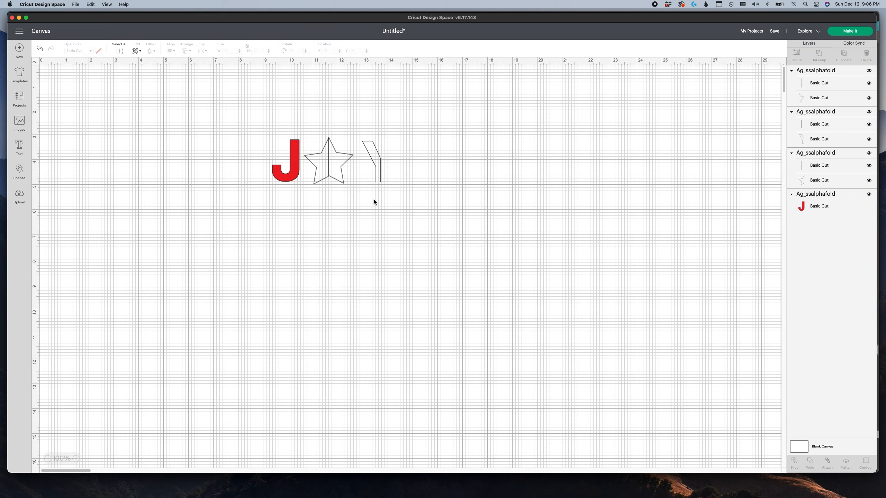
Step: Move the half Y closer to the star so the letters are evenly spaced
left_click(376, 161)
left_click_drag(376, 161, 371, 160)
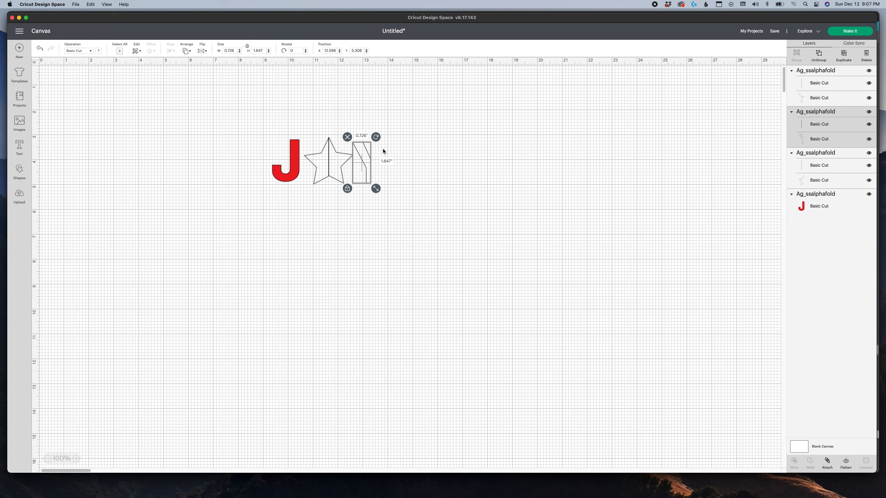
left_click(403, 159)
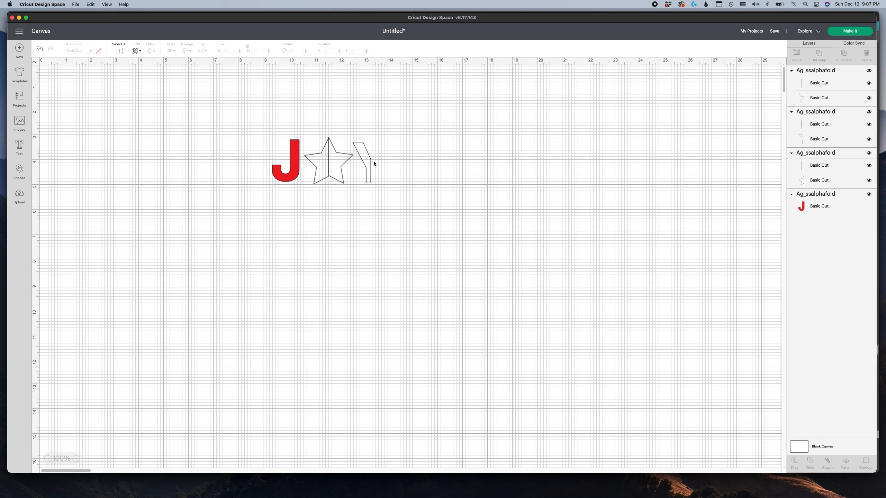
Step: Duplicate the half Y, flip the copy horizontally, and place it against the original half to form a full Y
left_click(371, 160)
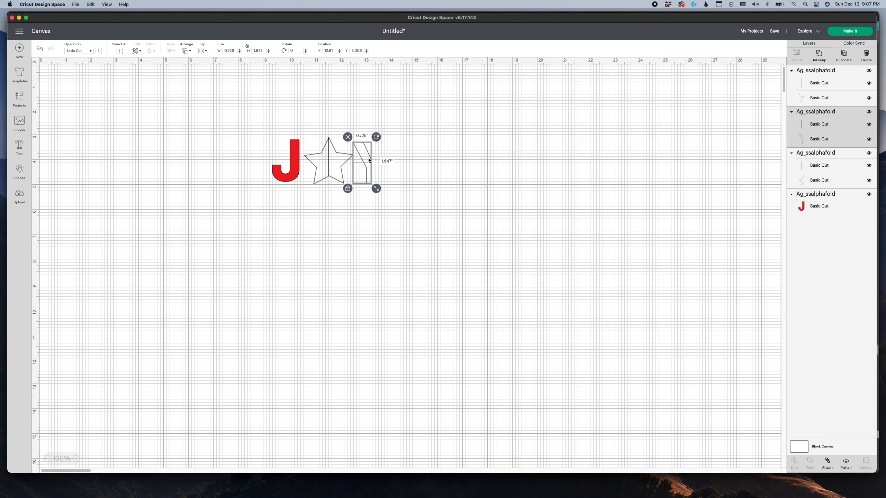
scroll(371, 160, "up", 1)
left_click_drag(371, 161, 371, 161)
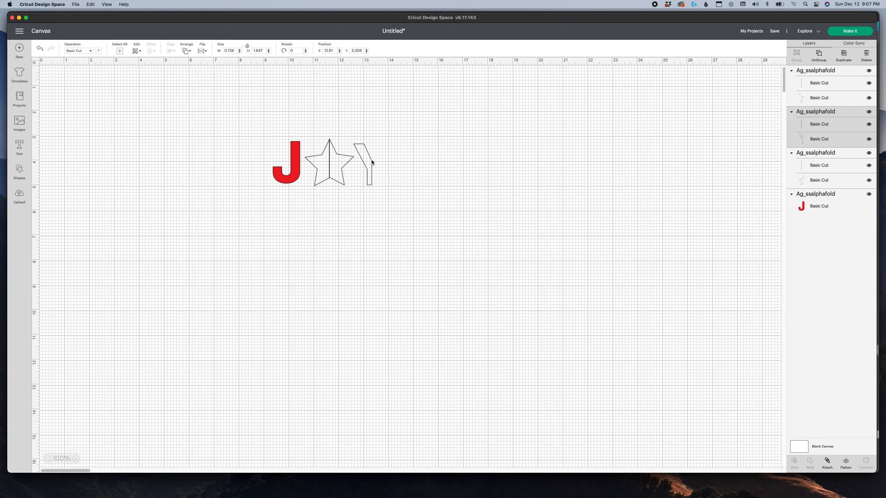
key("super+v")
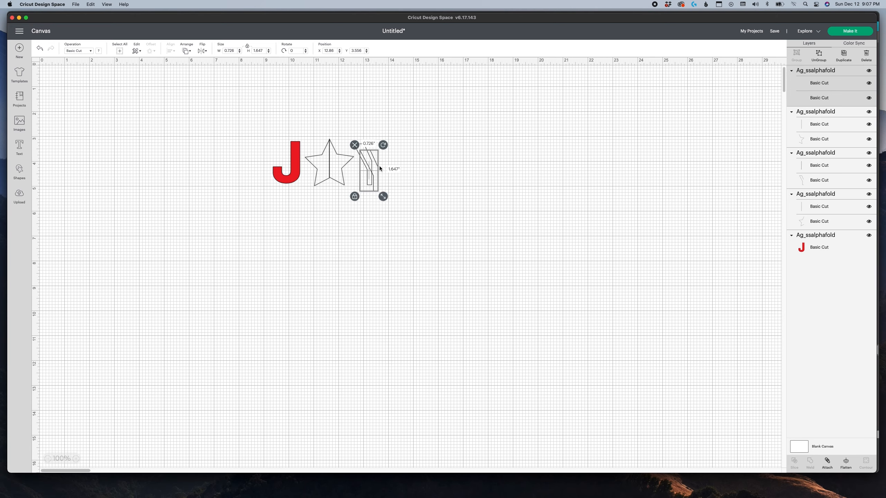
scroll(379, 166, "right", 1)
left_click(202, 51)
left_click(209, 60)
left_click_drag(369, 153, 381, 148)
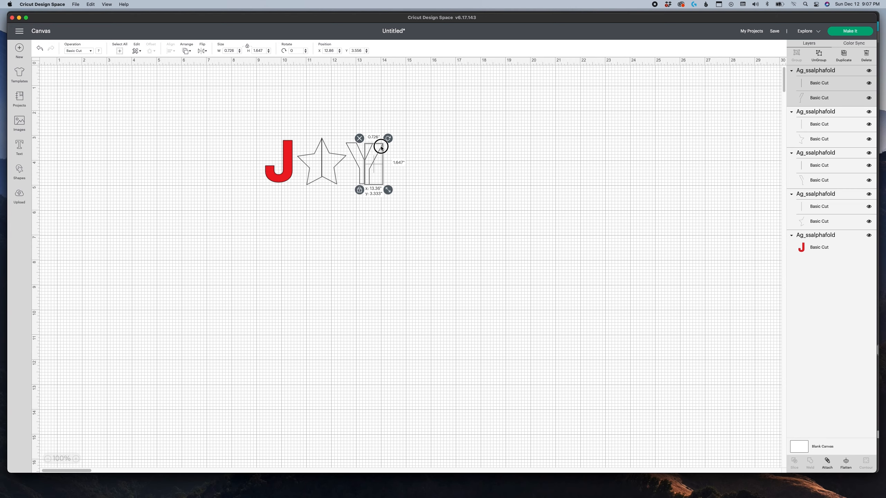
left_click(413, 153)
Step: Fine-tune the flipped Y half to about X 13.36, Y 3.33 in so both halves meet along the stem
left_click(368, 182)
scroll(472, 225, "left", 1)
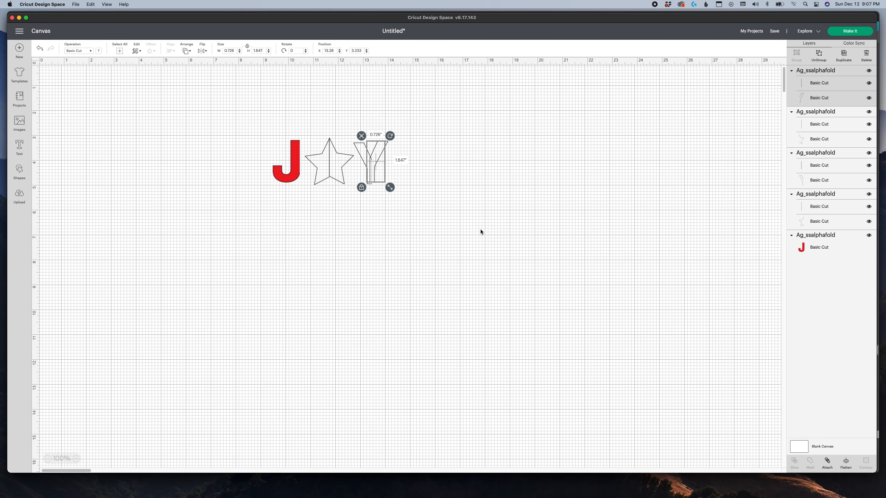
scroll(480, 231, "right", 2)
left_click_drag(370, 157, 372, 160)
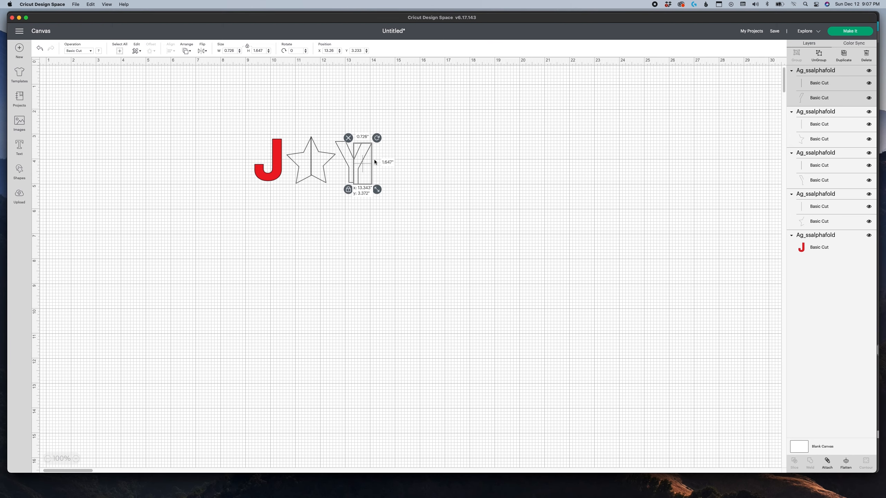
left_click(396, 164)
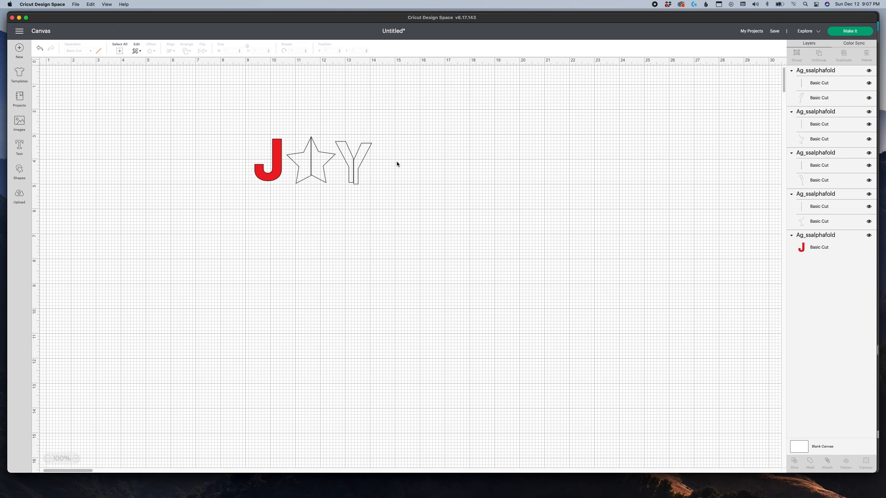
left_click(360, 167)
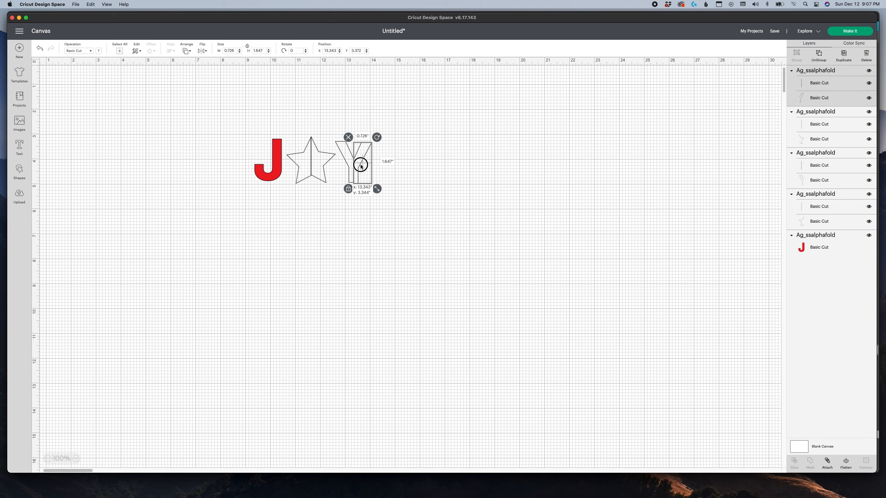
left_click(438, 176)
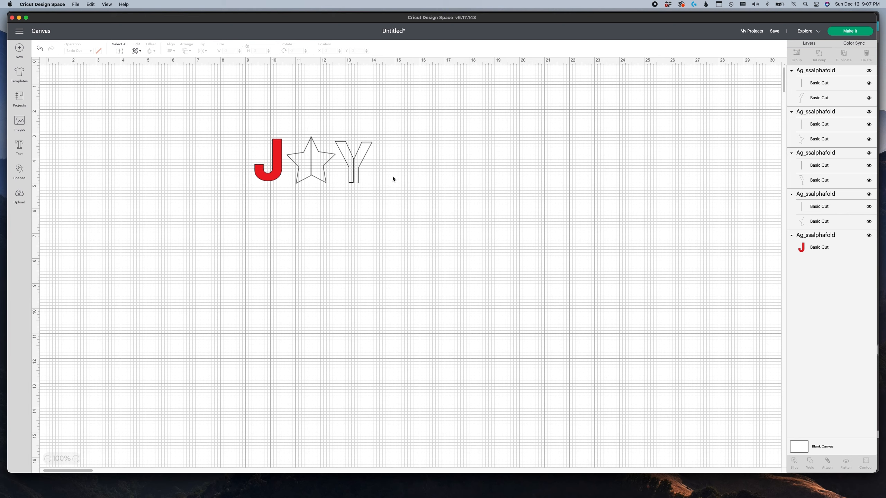
left_click(359, 180)
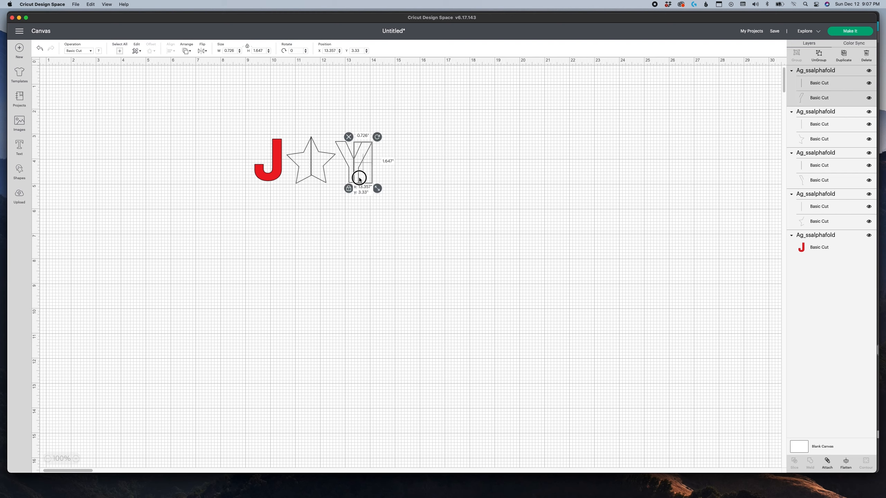
Step: Insert a square shape and place it above the J, at about X 7.53, Y 1.35 in
left_click(455, 175)
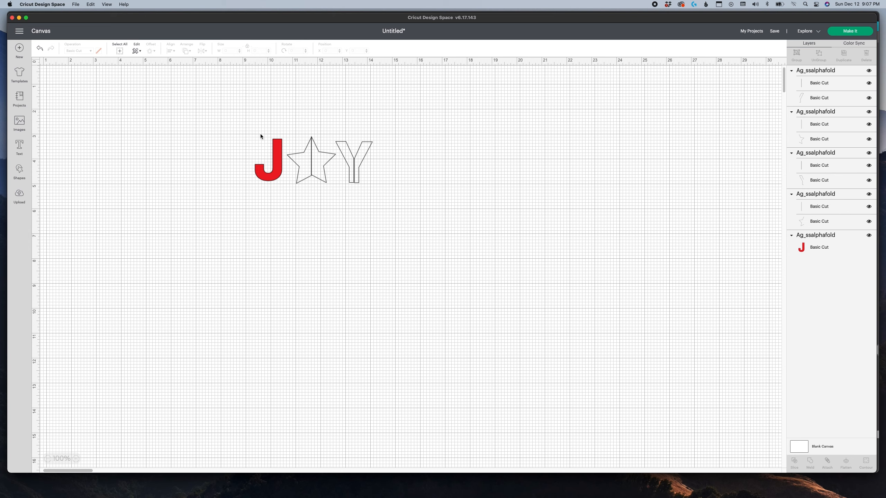
left_click(20, 173)
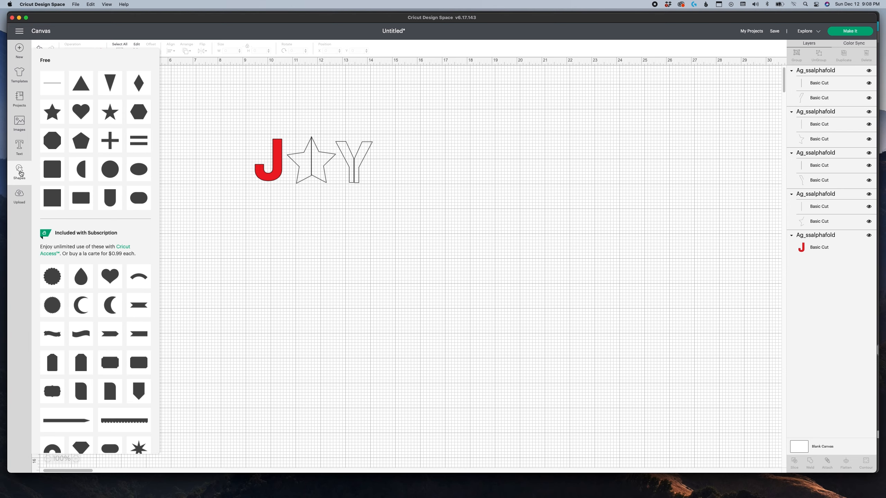
left_click(53, 198)
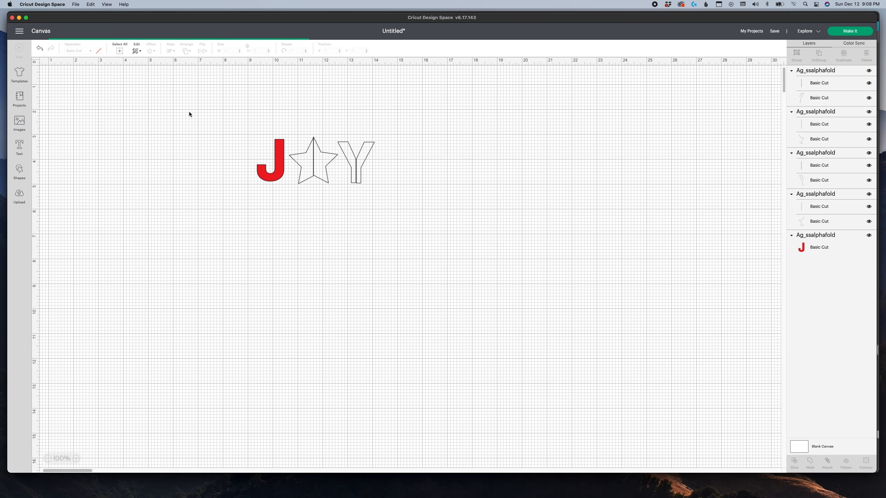
left_click(396, 131)
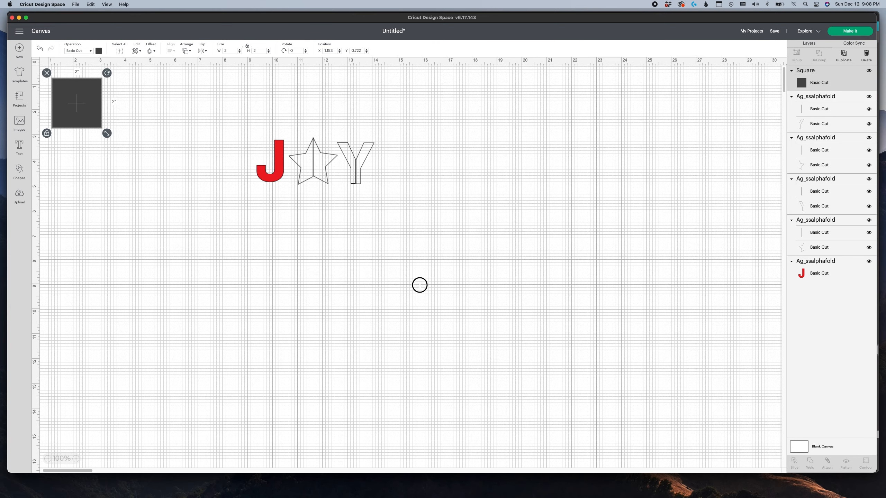
scroll(424, 284, "up", 1)
scroll(424, 284, "left", 1)
left_click_drag(108, 120, 268, 133)
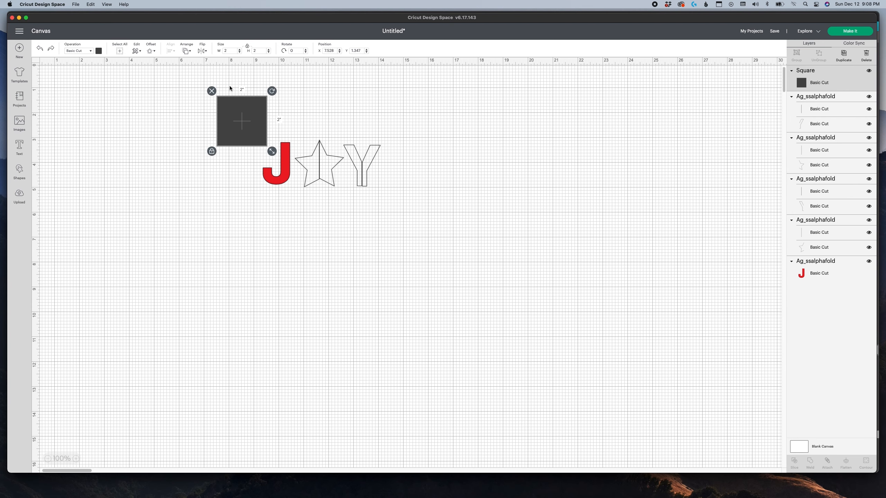
Step: Unlock the square's proportions and resize it to 6 in wide by 8 in high
left_click(246, 47)
left_click(232, 50)
left_click_drag(233, 51, 206, 51)
type("6")
key("Tab")
type("7")
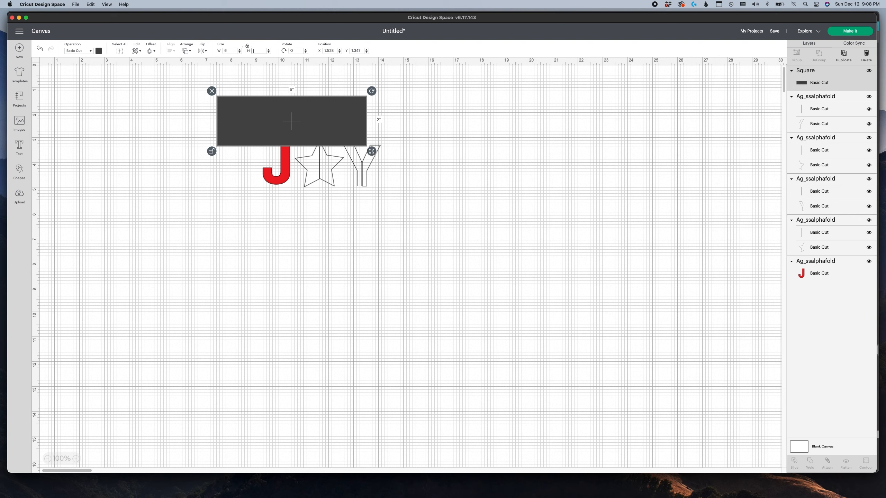
key("Return")
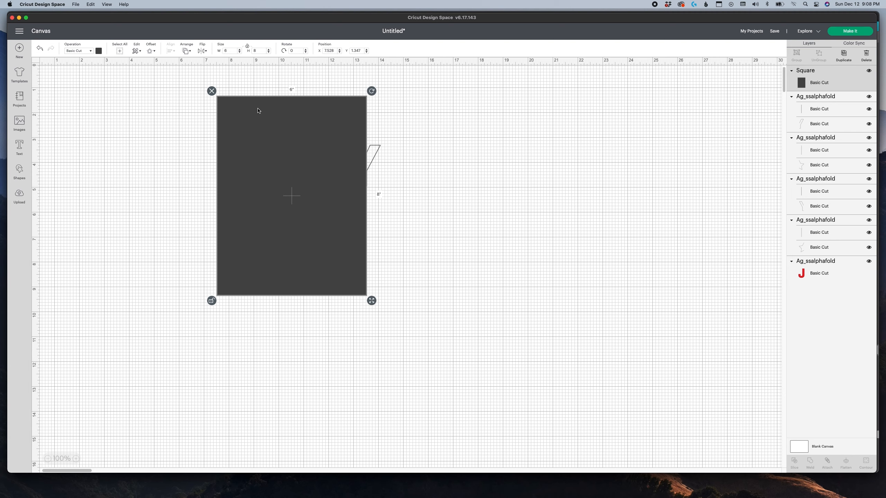
Step: Send the rectangle to the back and position it behind the JOY letters at about X 8.71, Y 0.69 in
left_click_drag(258, 99, 451, 106)
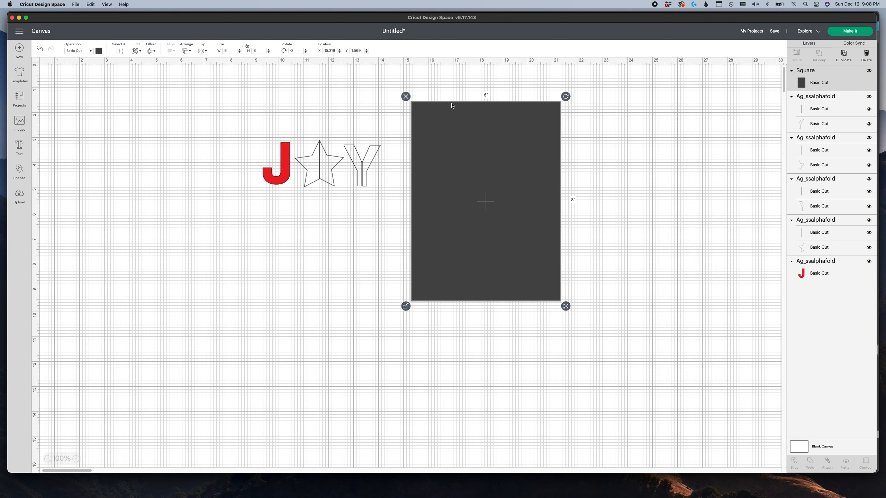
right_click(451, 105)
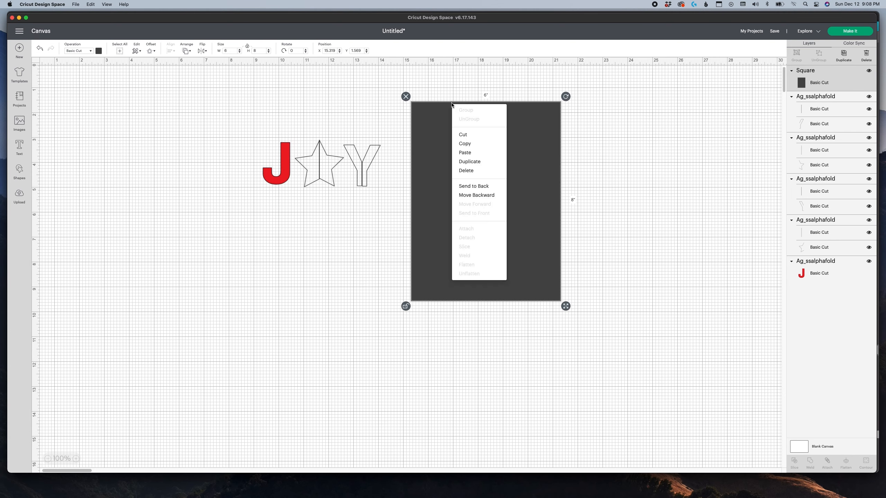
left_click(480, 188)
left_click_drag(424, 99, 282, 81)
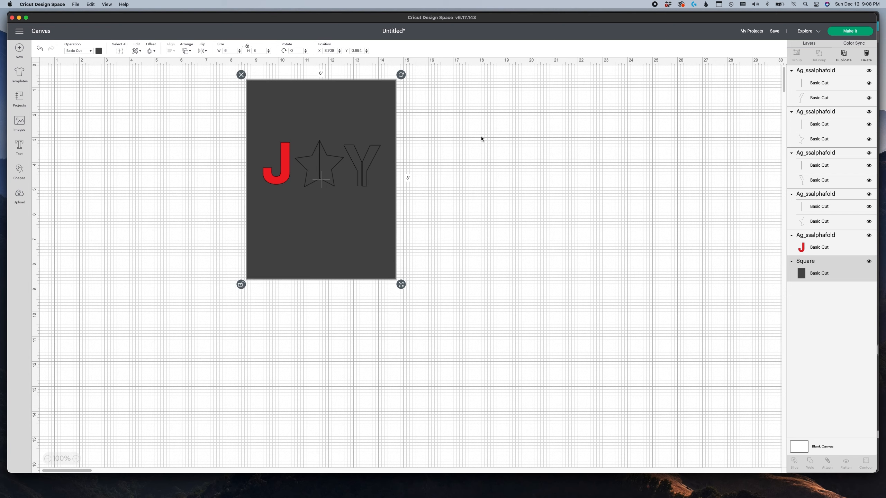
left_click(481, 138)
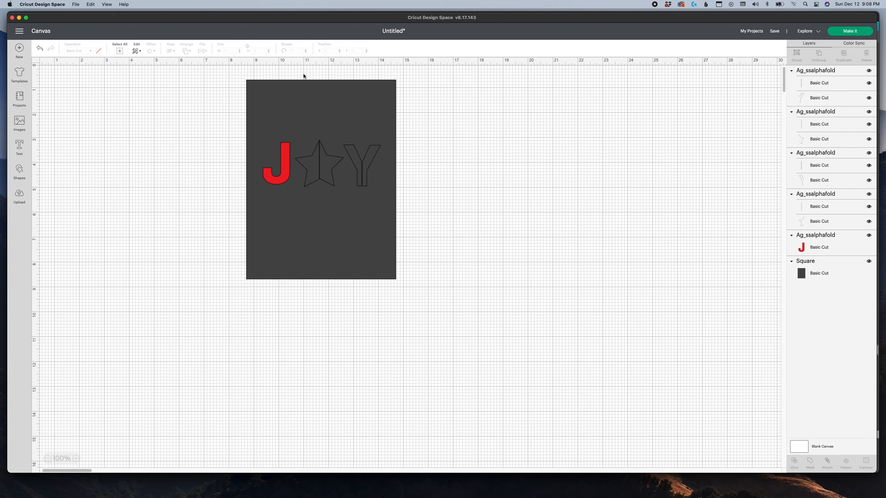
Step: Move the rectangle clear of the letters and center the J, star and Y pieces vertically with each other
left_click_drag(302, 82, 134, 82)
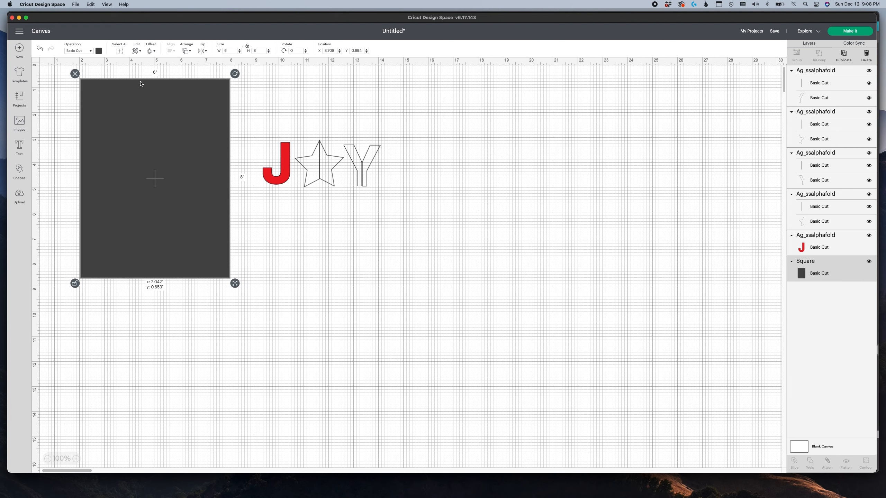
left_click_drag(261, 125, 405, 192)
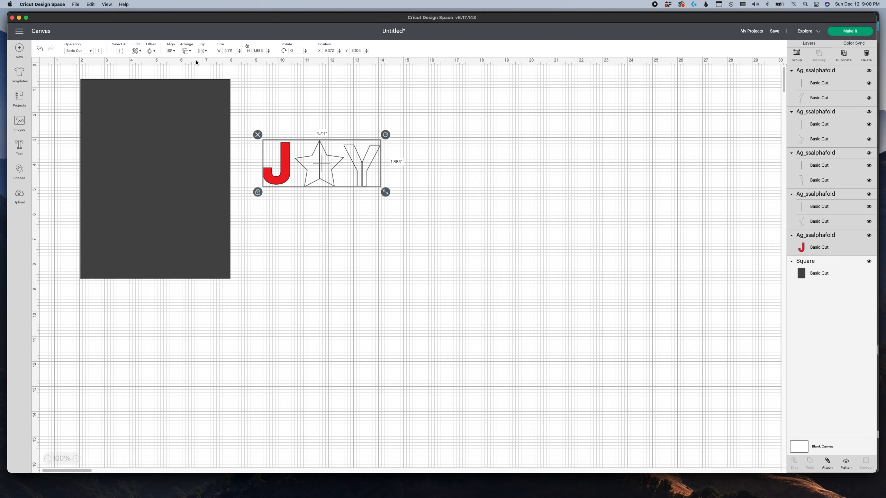
left_click(171, 51)
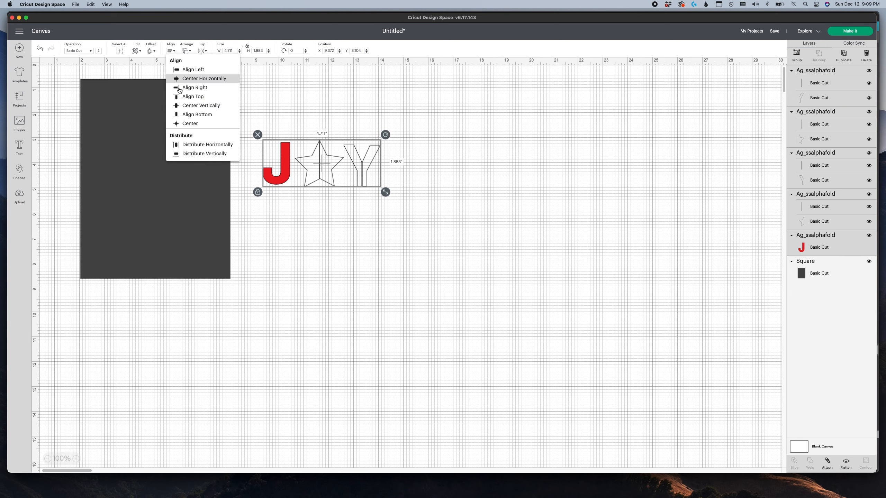
left_click(191, 106)
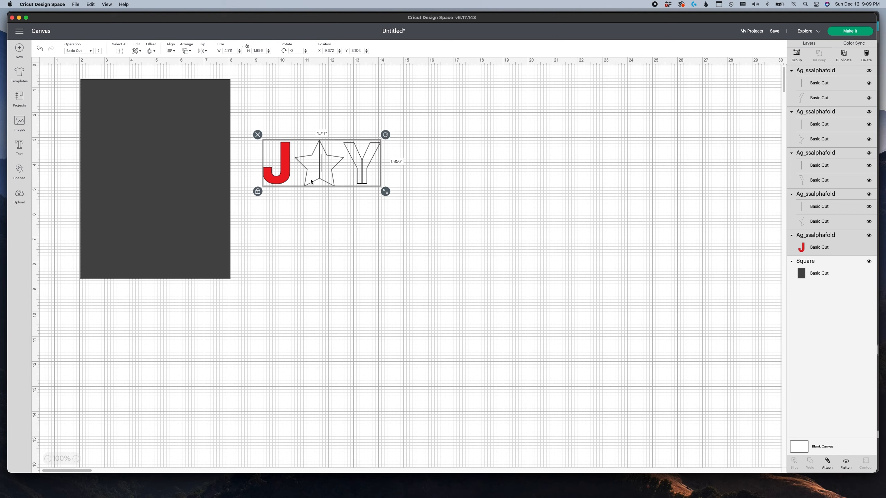
Step: Move both Y halves together slightly closer to the star, to about X 12.55, Y 3.21 in
left_click(443, 175)
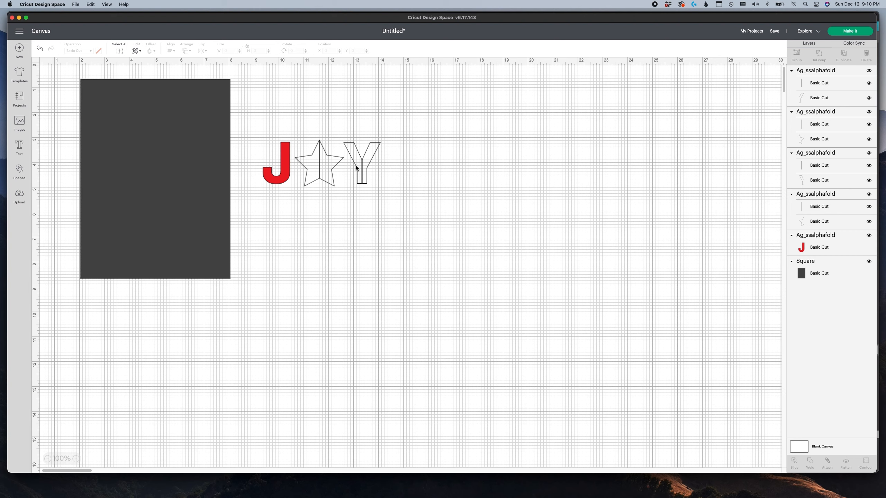
left_click_drag(383, 200, 355, 166)
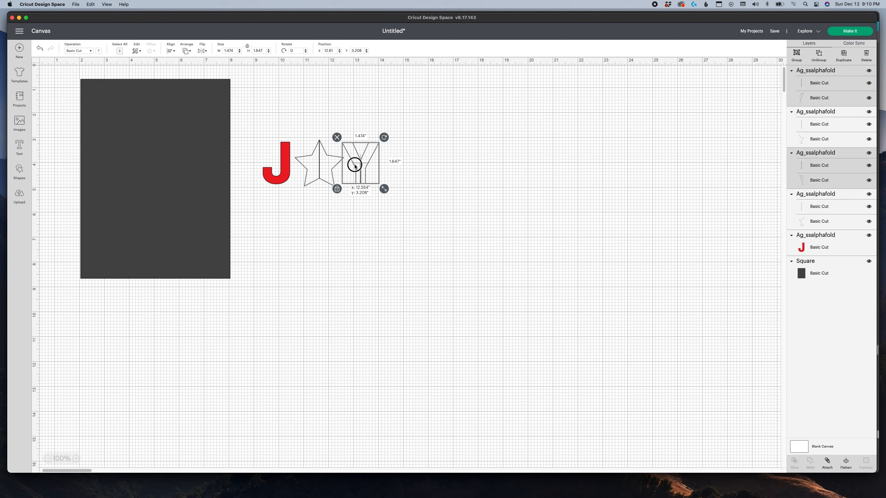
left_click(427, 174)
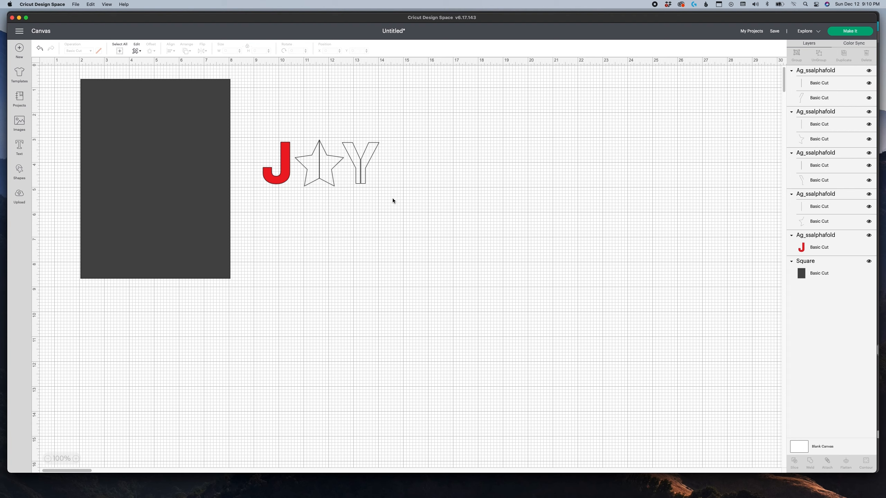
Step: Move all the JOY letters together onto the rectangle, at about X 2.9 in
left_click_drag(392, 201, 188, 171)
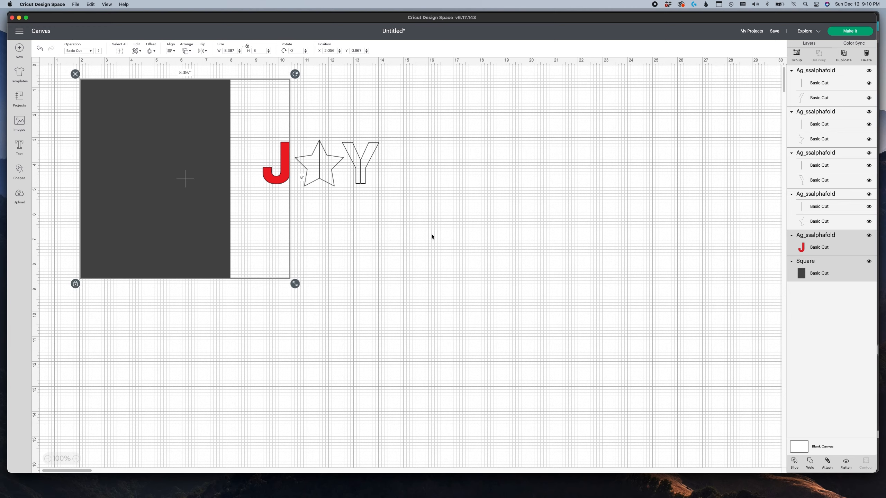
left_click(420, 229)
left_click_drag(426, 228, 150, 162)
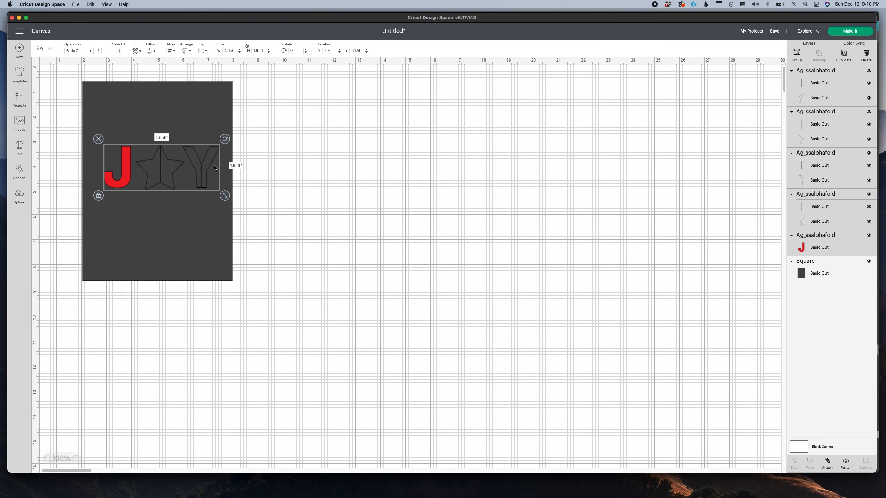
left_click_drag(260, 160, 333, 159)
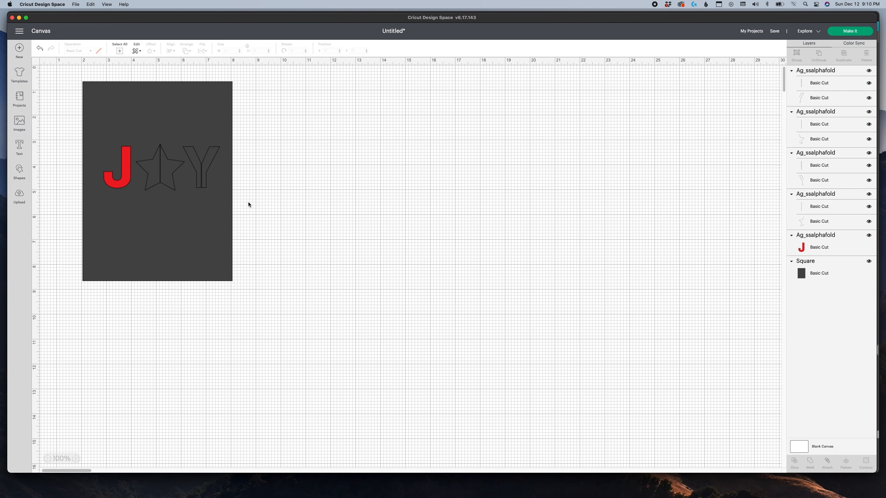
Step: Move the rectangle away from the letters and group all the J, star and Y pieces together
left_click_drag(215, 195, 398, 202)
left_click_drag(226, 216, 95, 129)
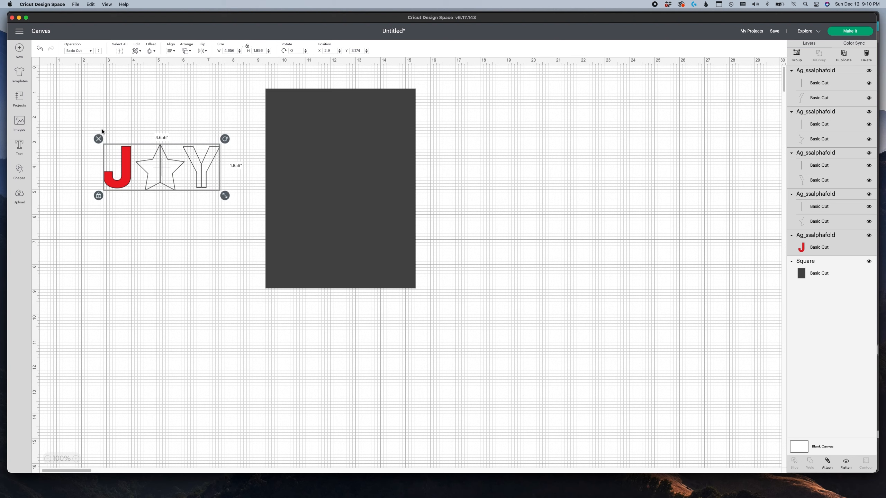
right_click(170, 159)
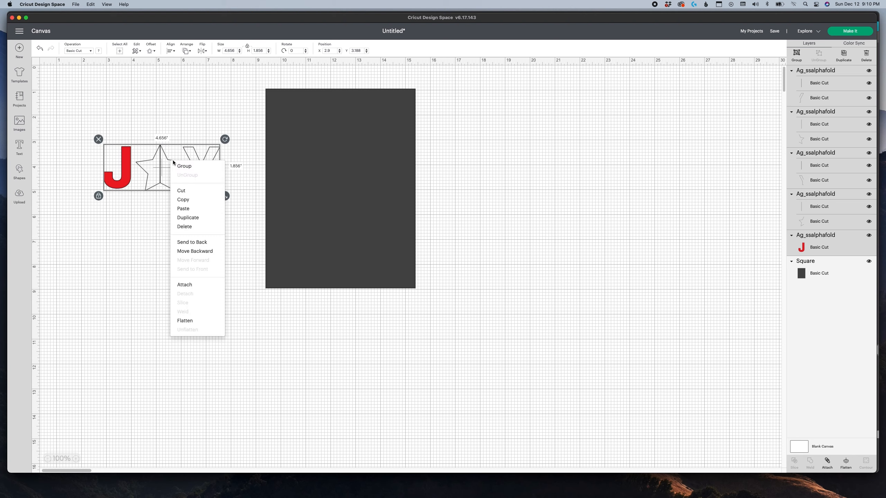
left_click(185, 170)
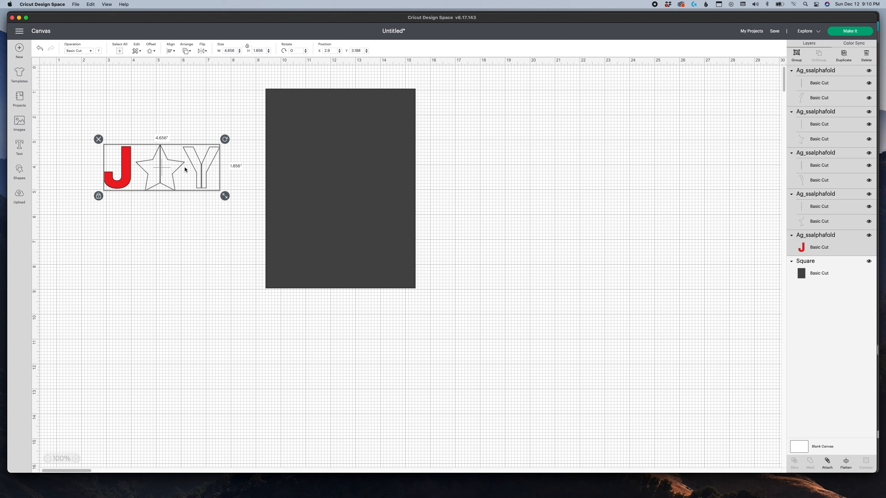
left_click(208, 187)
left_click(200, 186)
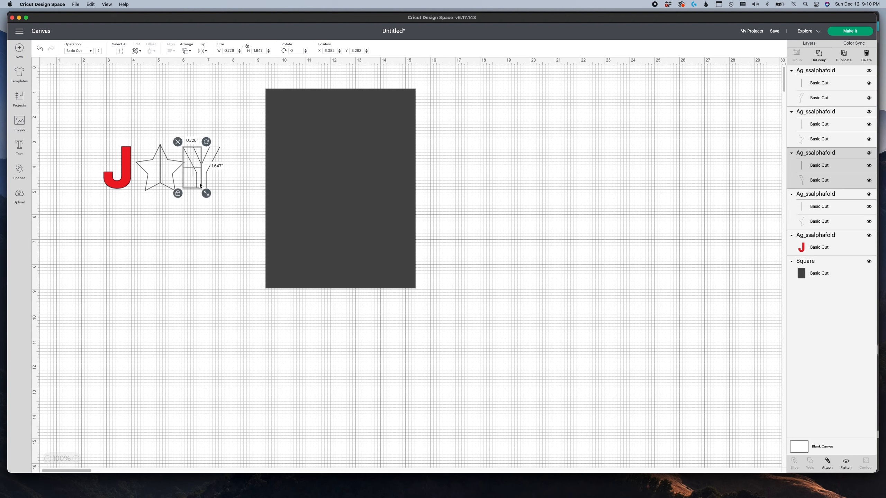
left_click_drag(225, 212, 92, 169)
right_click(130, 159)
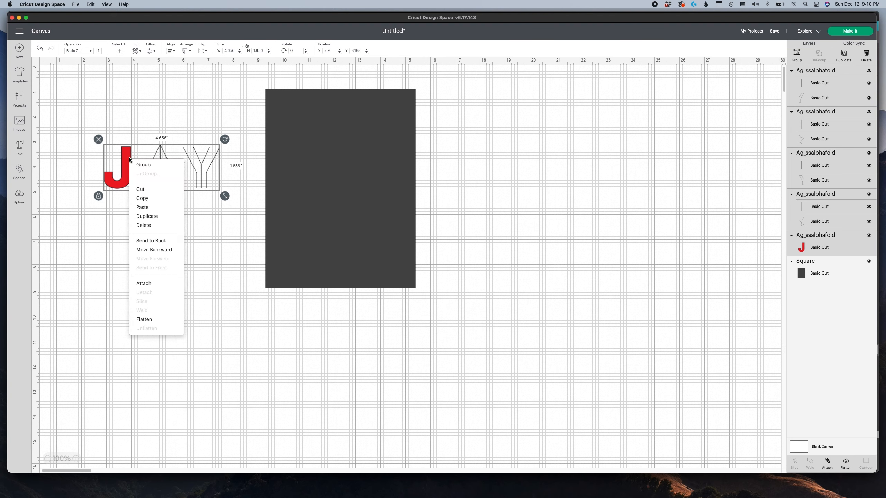
left_click(144, 166)
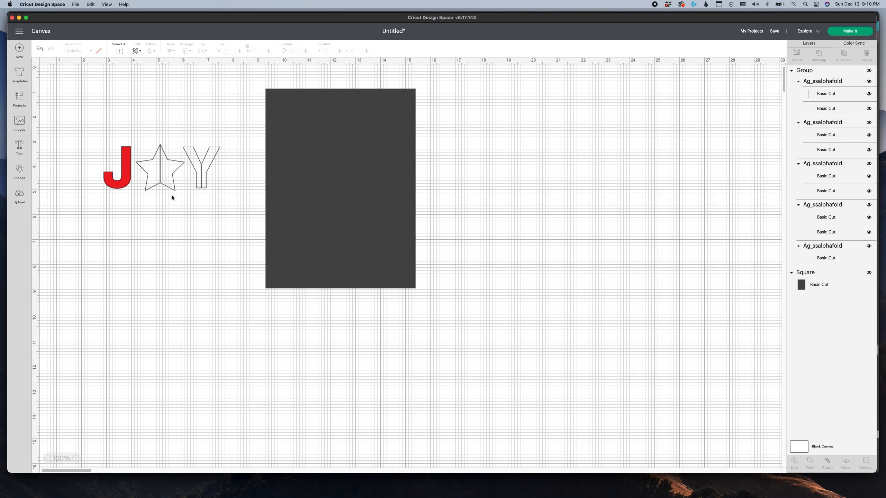
Step: Place the grouped JOY letters on the rectangle and center the group and rectangle both horizontally and vertically
left_click_drag(177, 183, 351, 185)
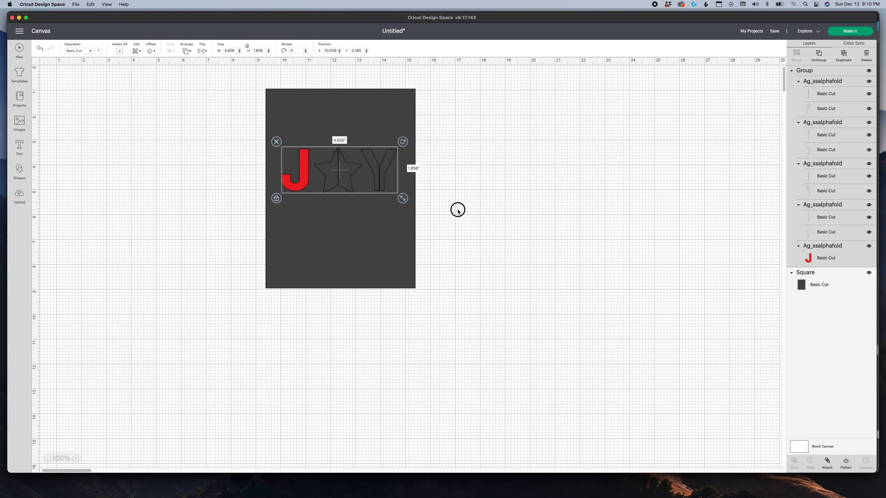
left_click_drag(461, 209, 192, 158)
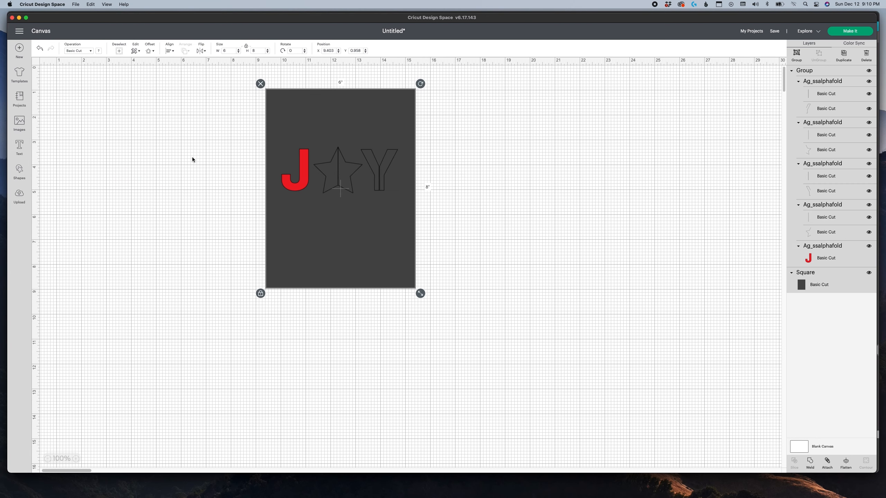
left_click(173, 51)
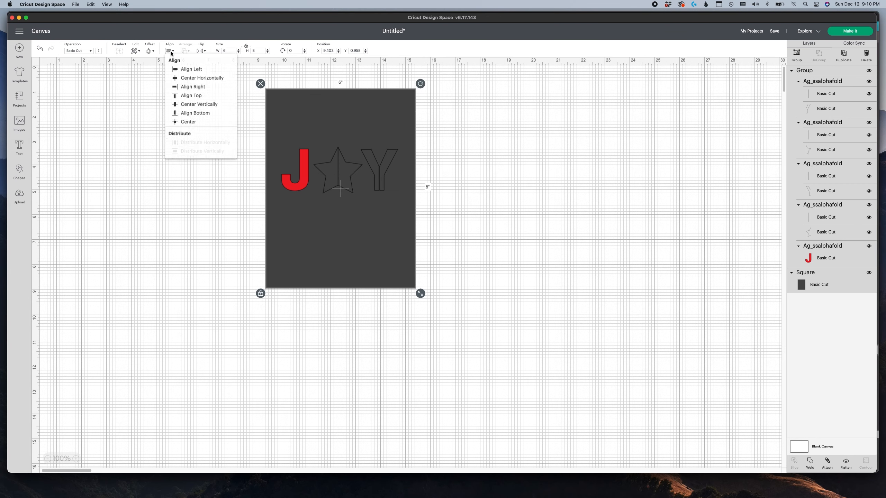
left_click(189, 124)
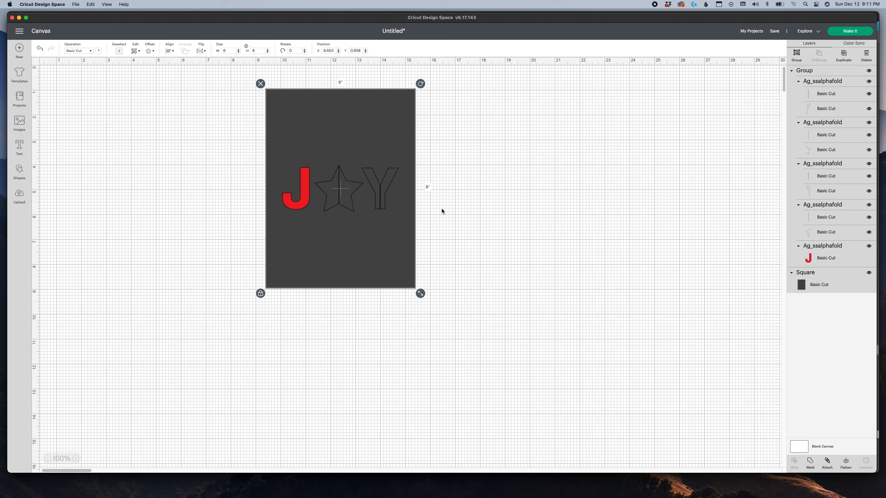
left_click(431, 210)
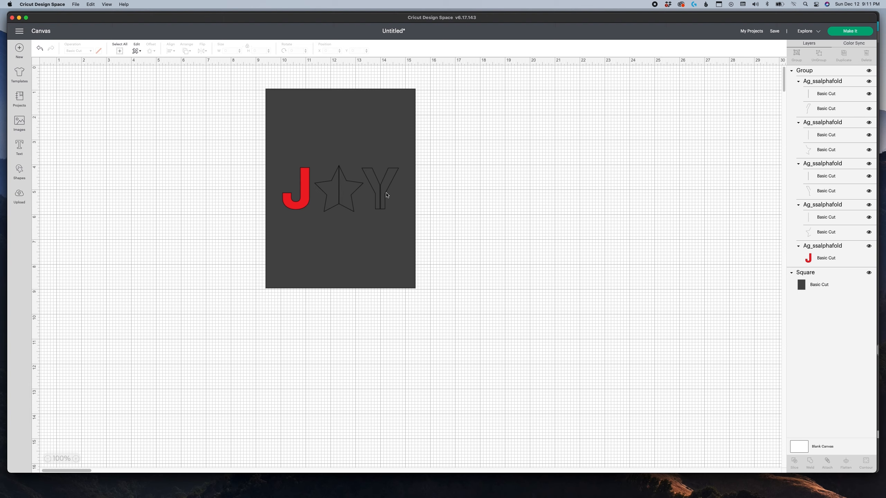
Step: Ungroup the JOY letters on the rectangle and select the flipped half of the Y
left_click(387, 196)
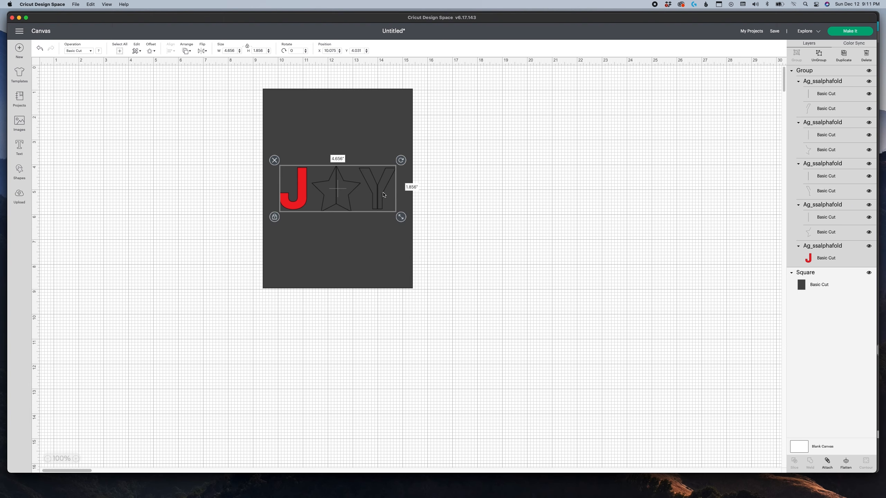
right_click(383, 195)
left_click(393, 211)
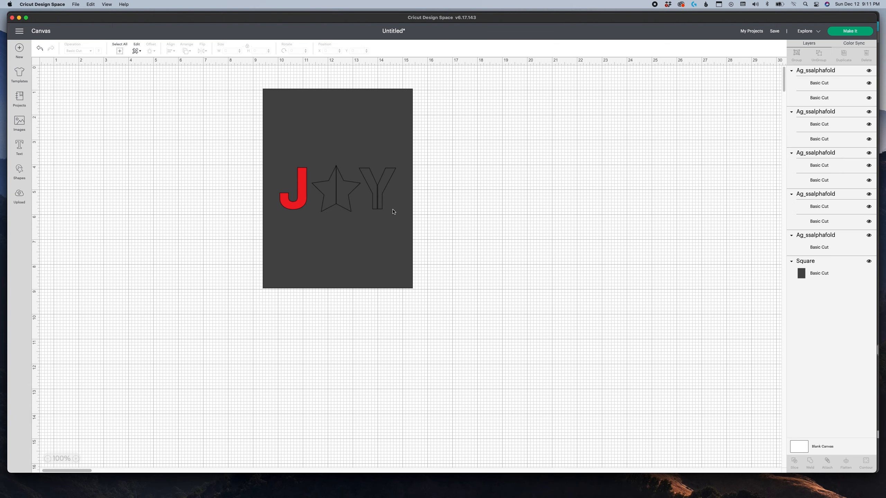
left_click(392, 192)
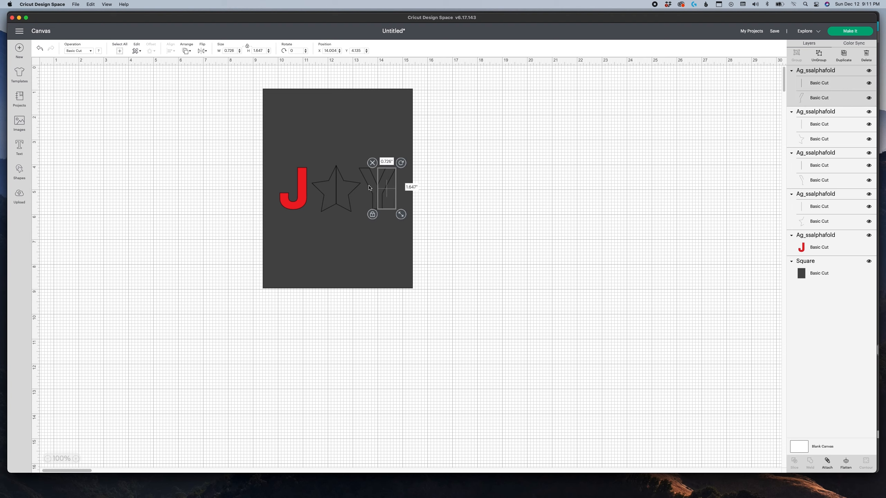
Step: Delete the flipped half of the Y and the flipped half of the star from the JOY design
key("Delete")
left_click(347, 185)
key("Delete")
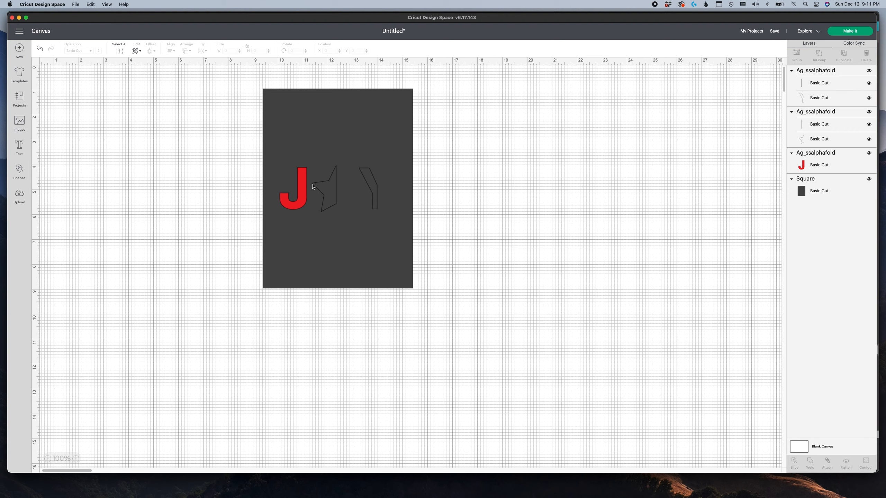
Step: Change the star's vertical center line from a basic cut to a Score line
left_click(328, 210)
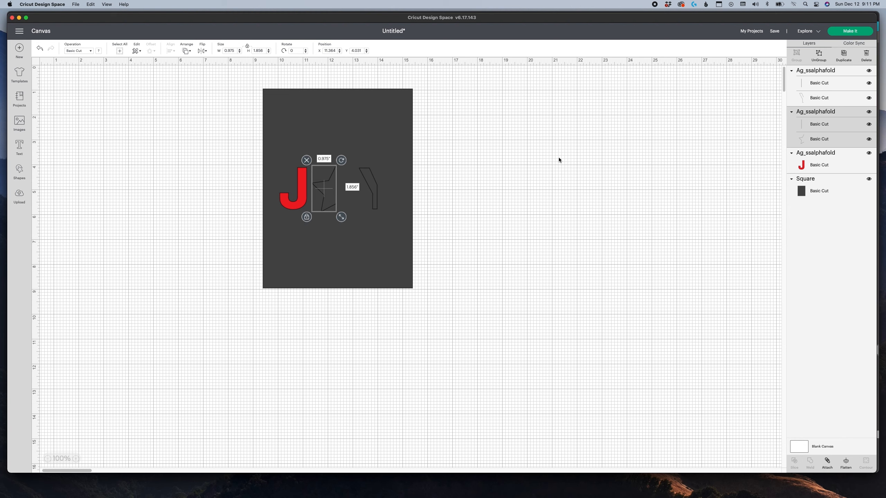
left_click(818, 128)
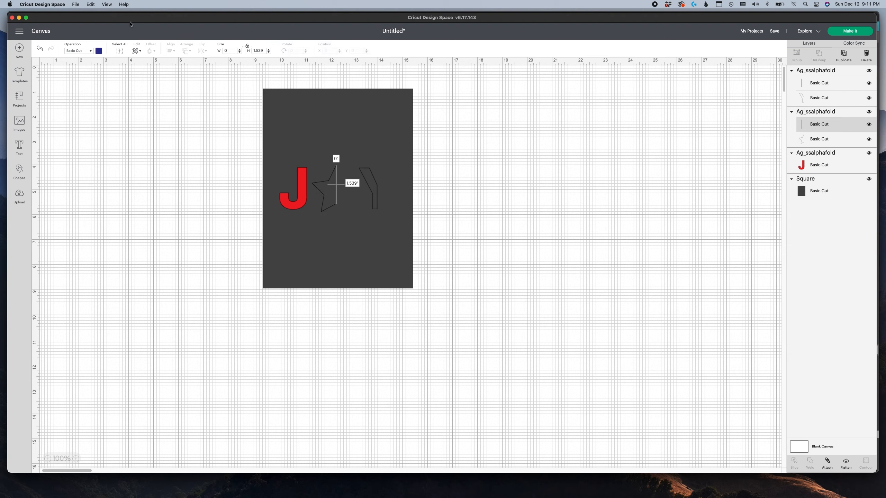
left_click(86, 53)
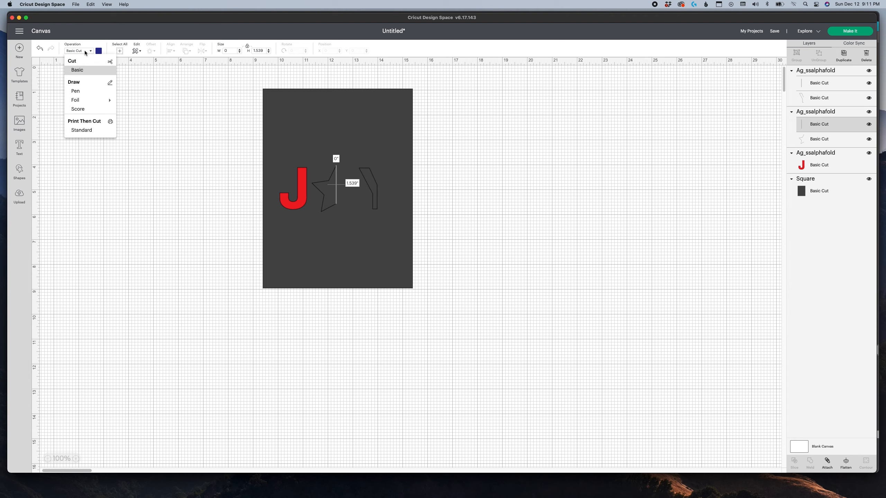
left_click(78, 109)
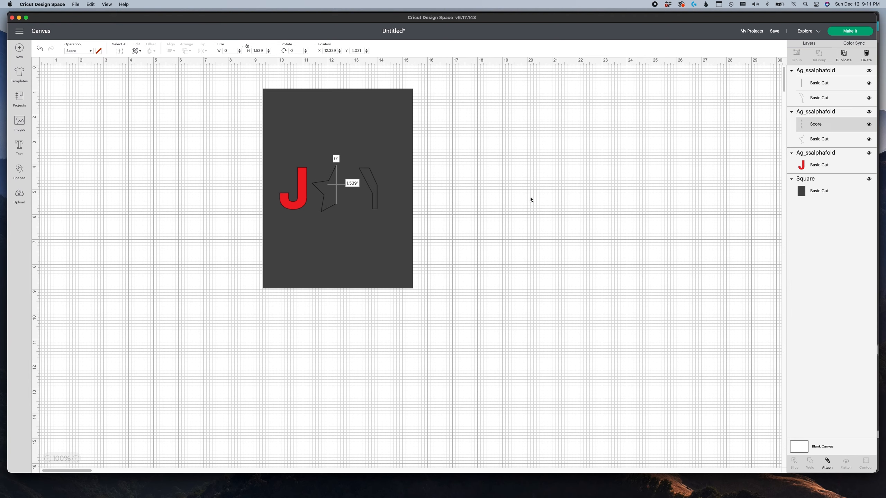
left_click(476, 189)
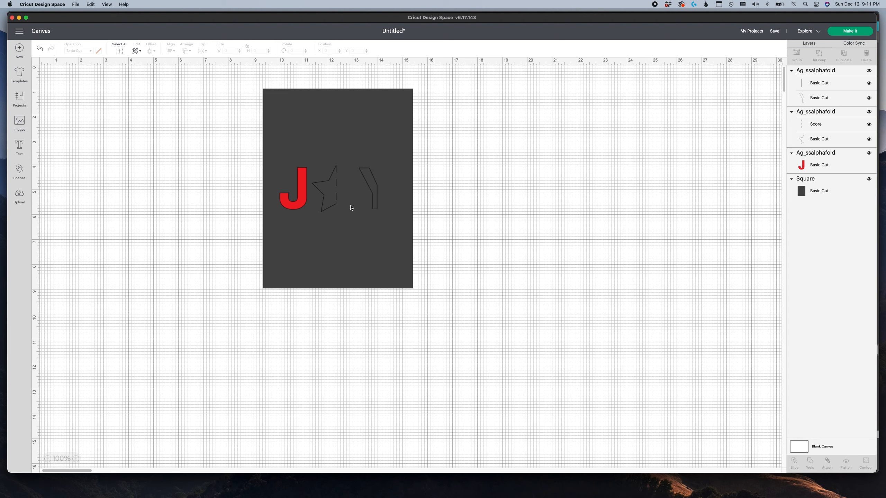
Step: Change the vertical center line of the remaining Y half to a Score line
left_click(815, 88)
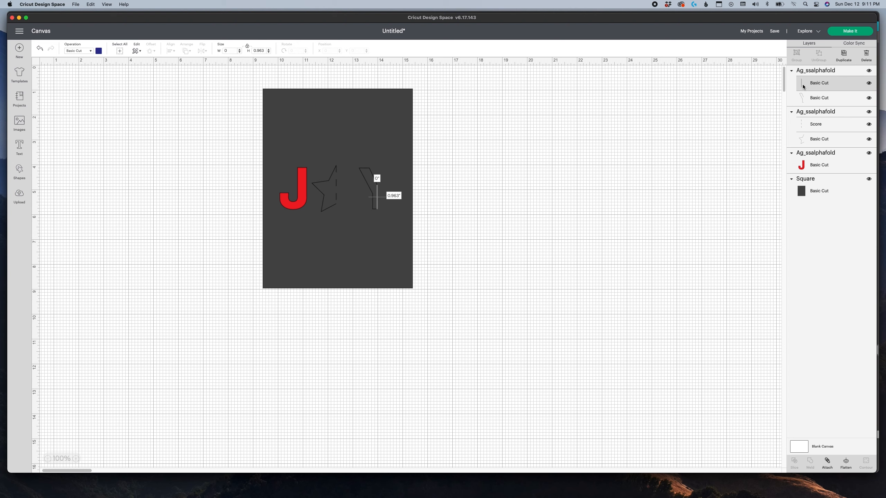
left_click(91, 51)
left_click(96, 111)
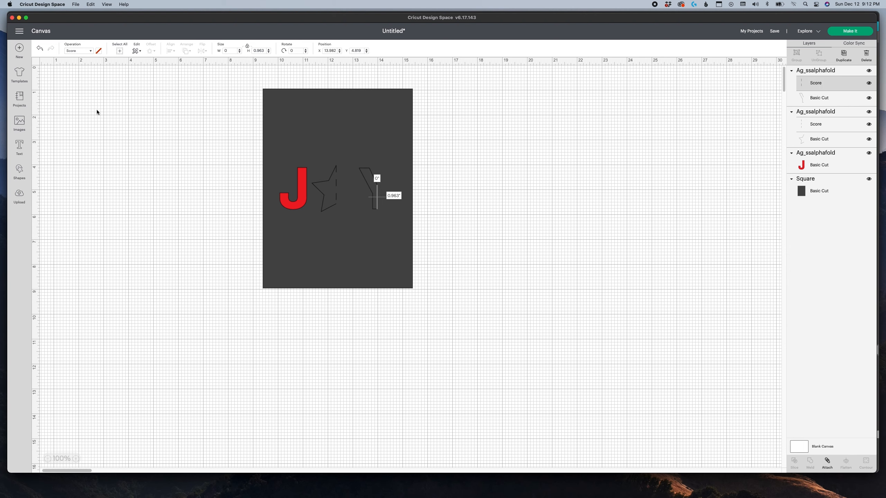
left_click(564, 128)
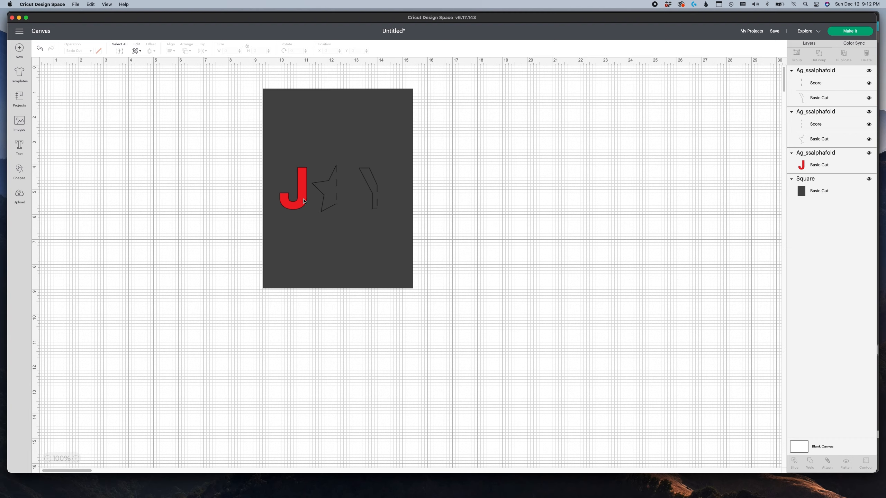
Step: Attach all the JOY pieces to the rectangle, and preview the design on the cutting mat before returning to the canvas
scroll(442, 179, "right", 1)
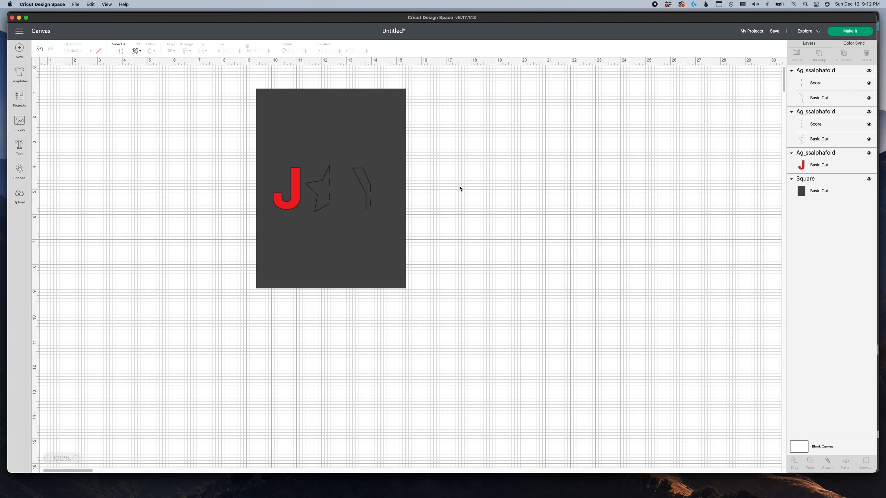
left_click_drag(458, 320, 210, 142)
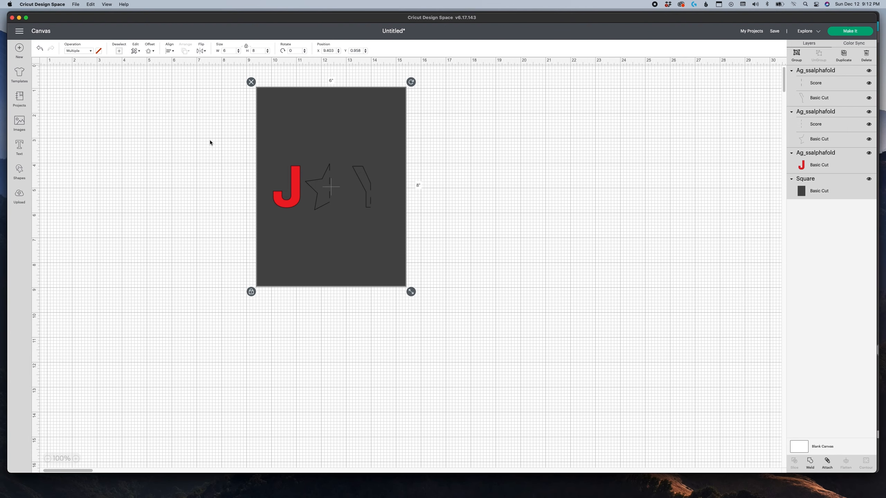
mouse_move(839, 496)
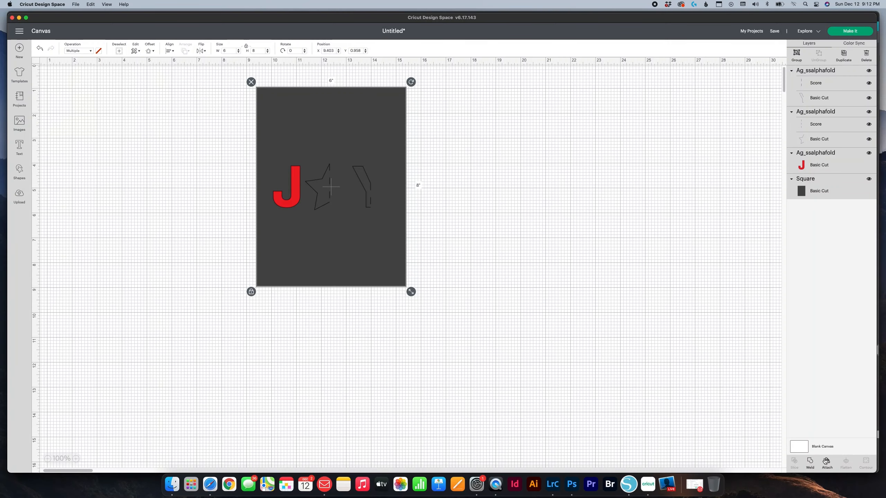
left_click(828, 461)
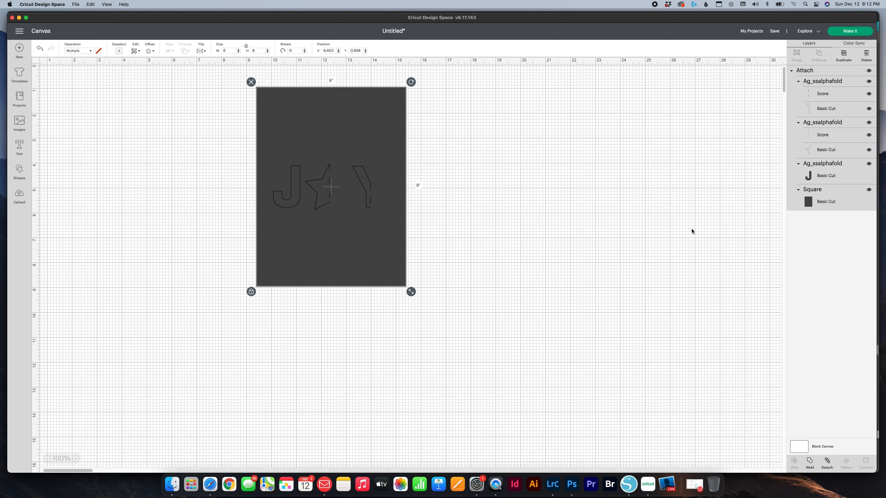
left_click(842, 33)
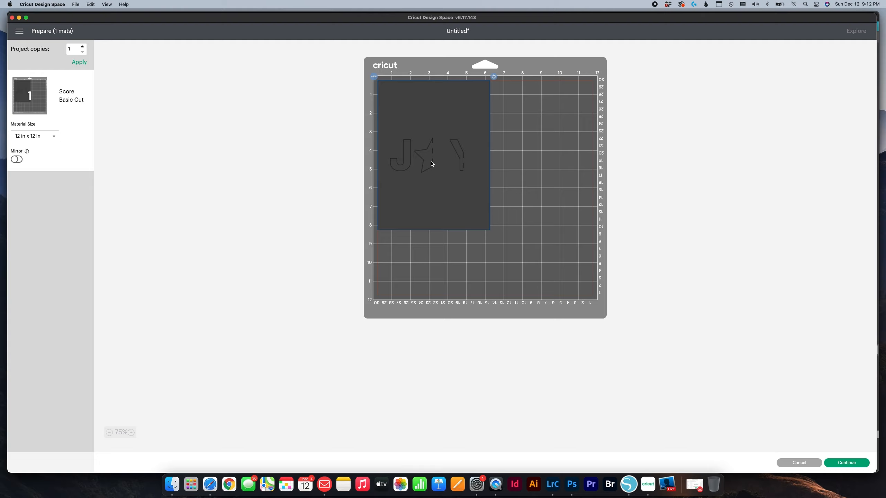
left_click(815, 462)
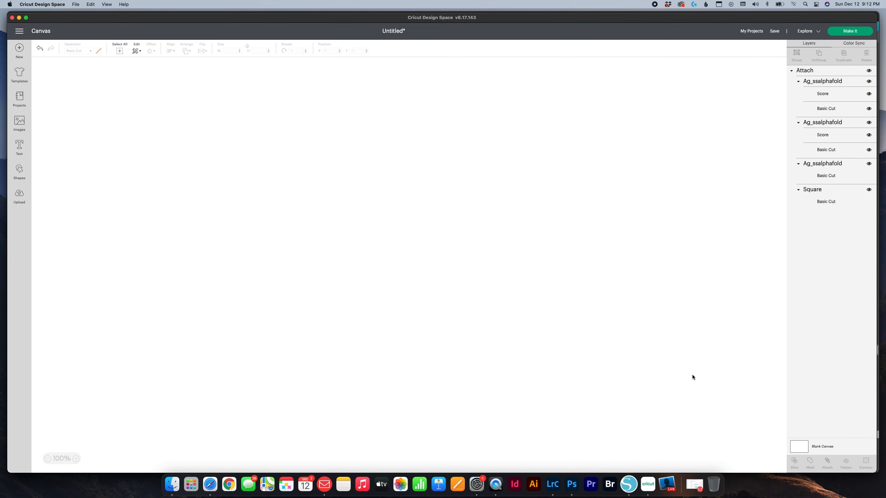